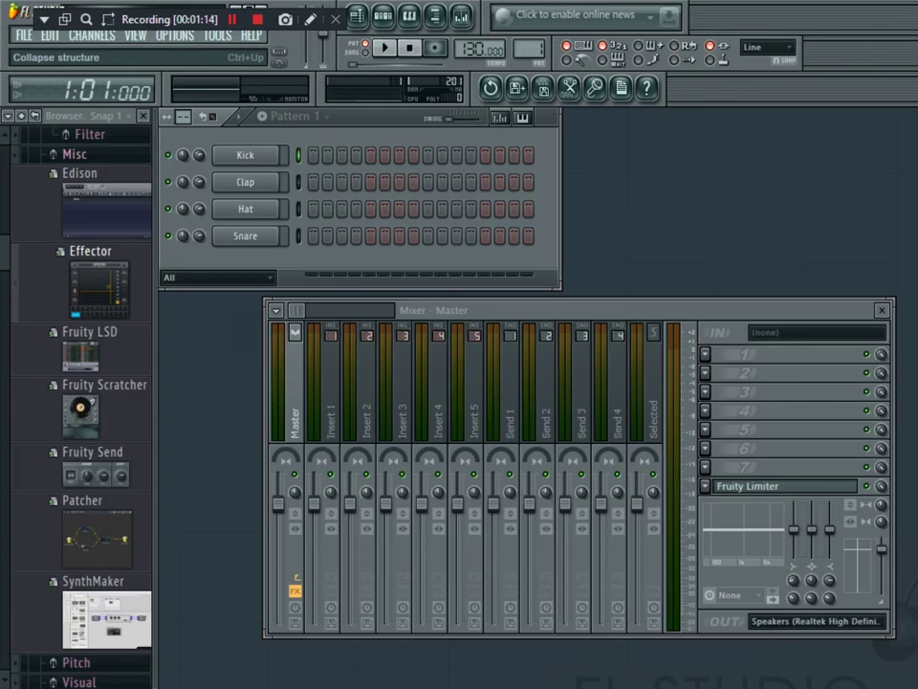
Step: Collapse the browser's folder structure and move the mixer window slightly, directly beneath the step sequencer
click(21, 116)
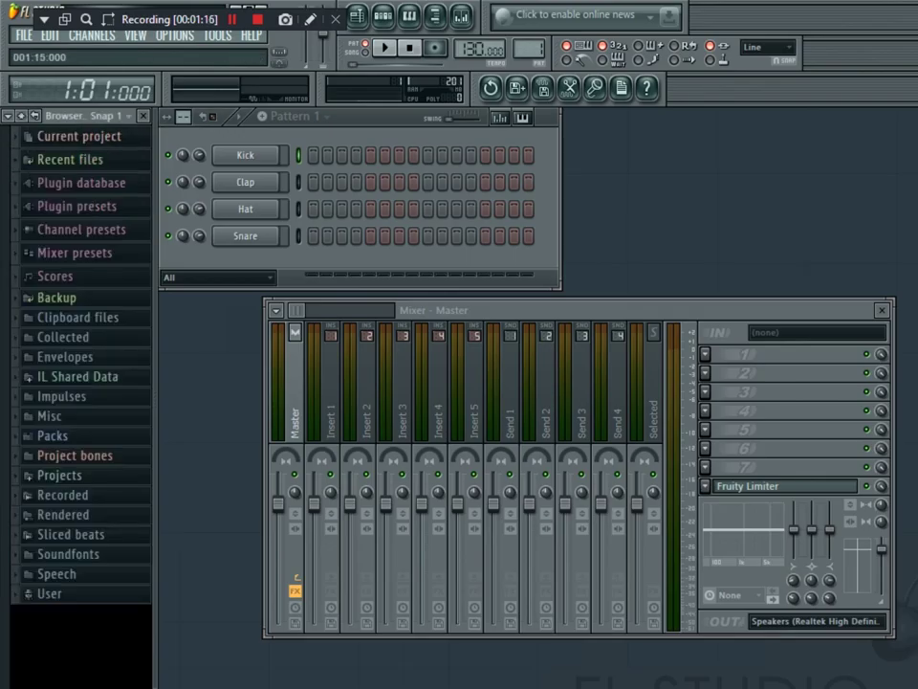
drag(574, 309, 492, 299)
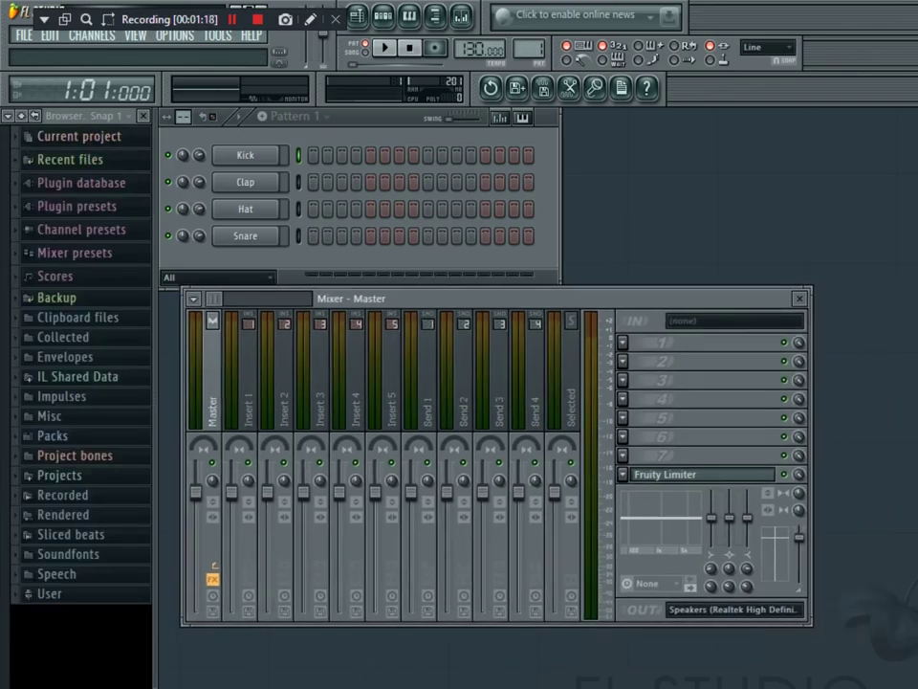
click(24, 36)
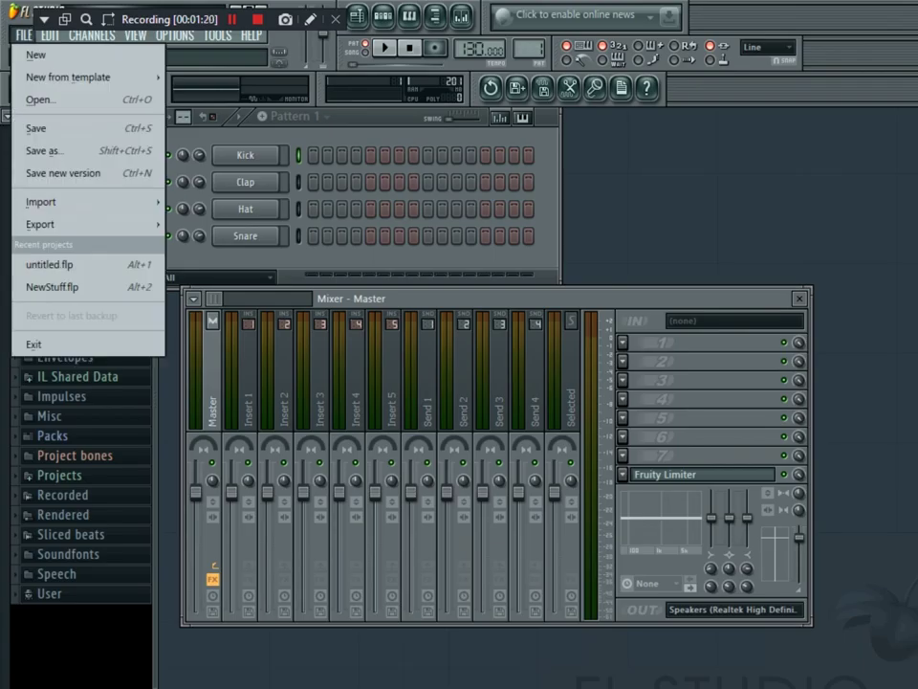
key(Down)
key(Down)
key(Down)
key(Down)
key(Down)
key(Down)
key(Down)
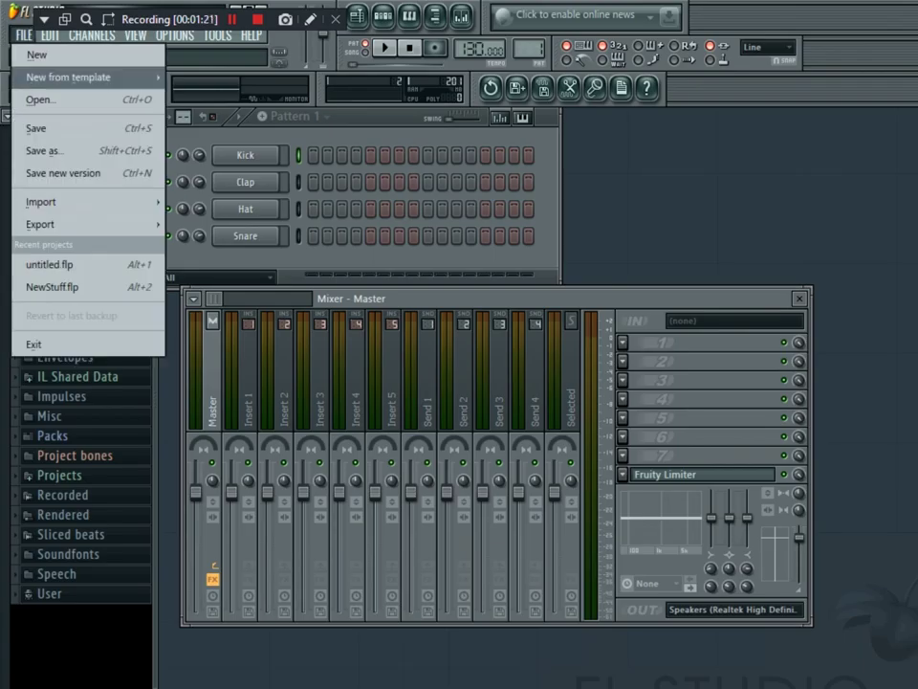
key(Right)
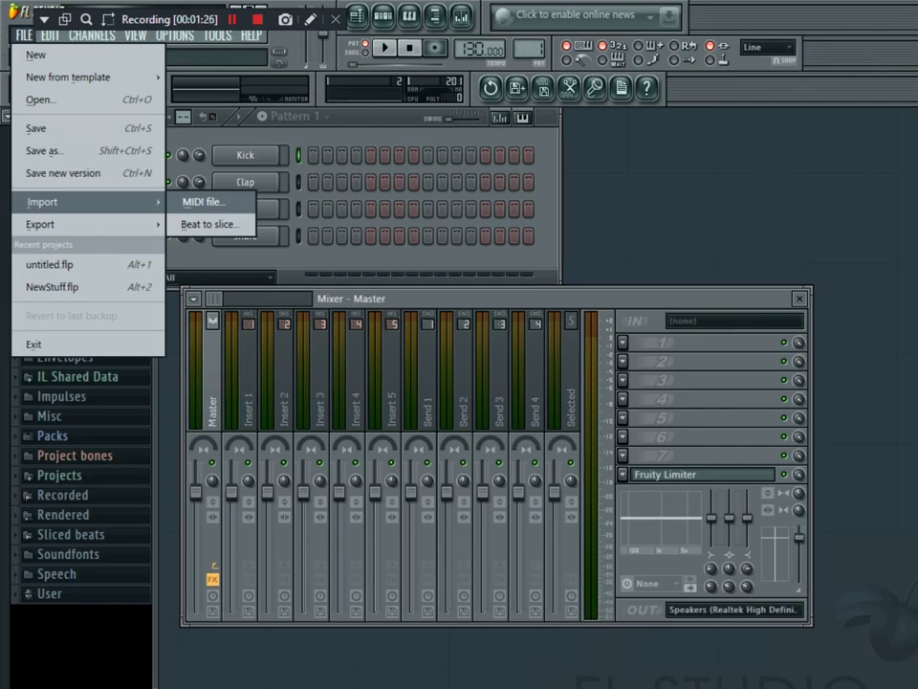
Step: Look through the new-project templates in the Minimal, Performance and Other categories
key(Left)
key(Up)
key(Up)
key(Up)
key(Up)
key(Up)
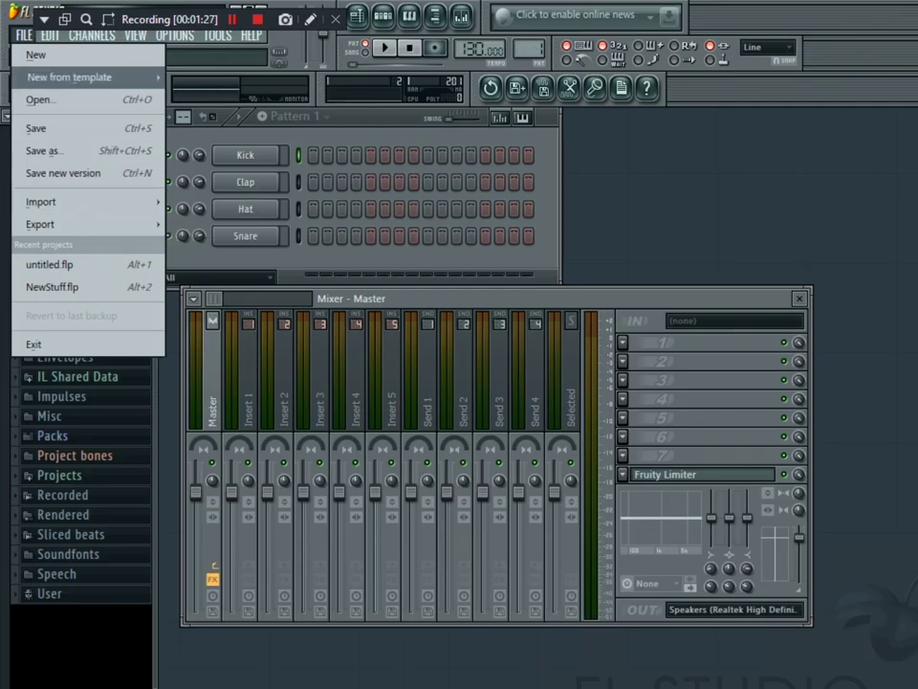
key(Right)
key(Right)
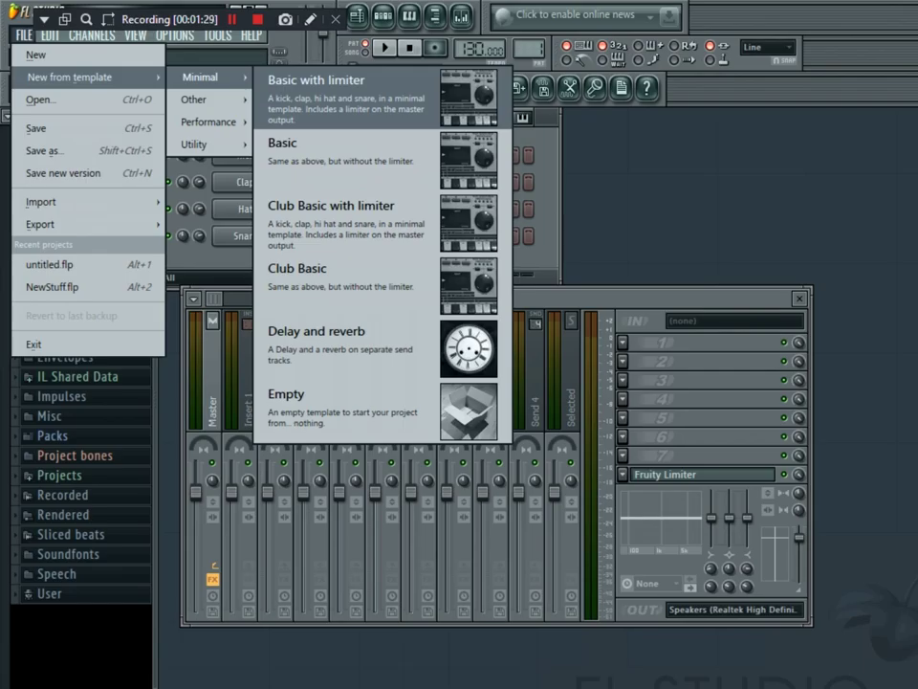
key(Down)
key(Down)
key(Down)
key(Down)
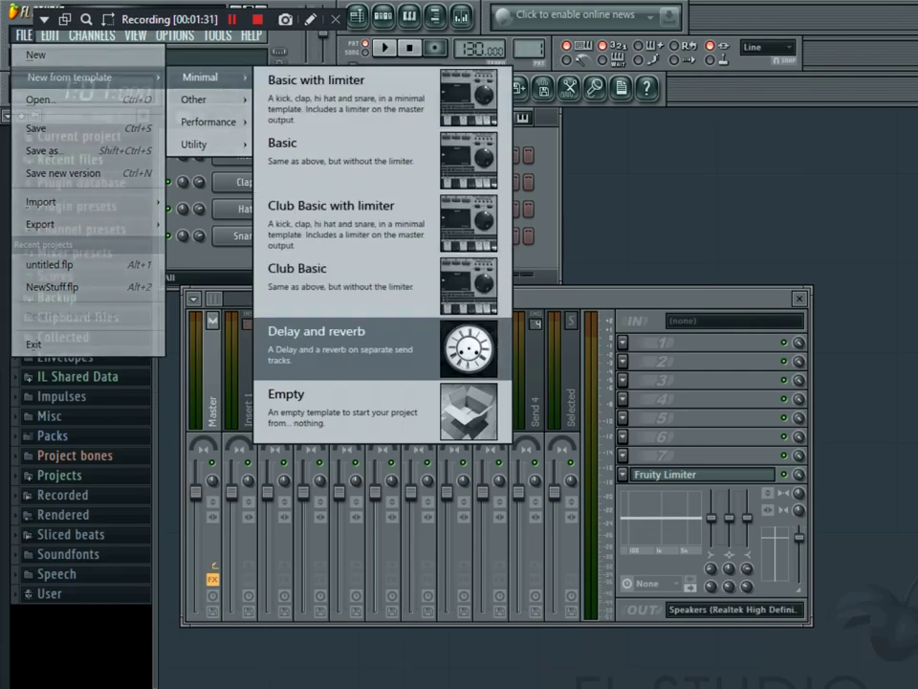
mouse_move(210, 123)
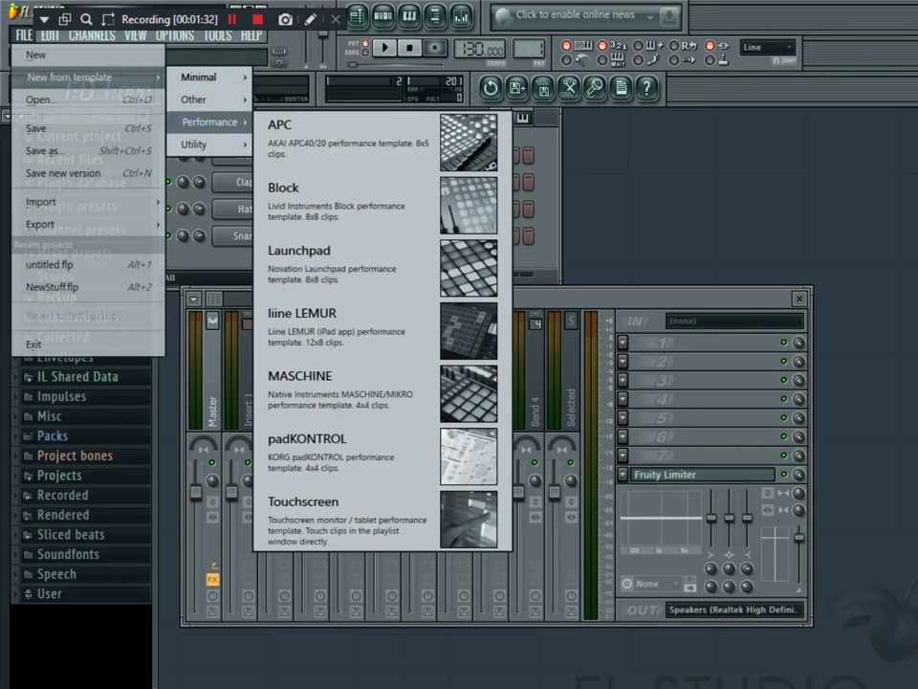
key(Up)
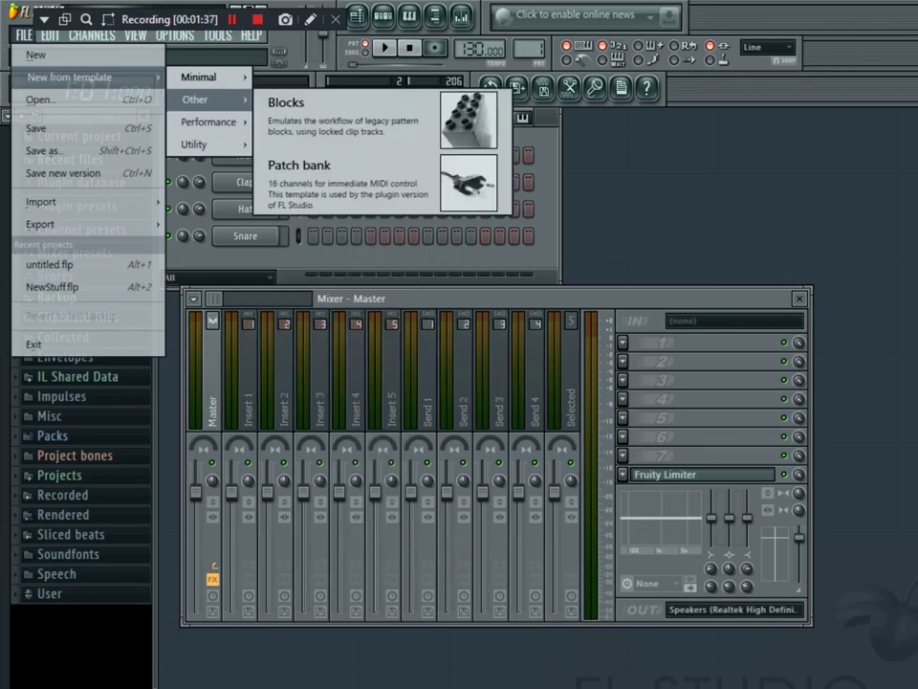
Step: Create a new project from the Minimal template "Club Basic with limiter"
key(Up)
key(Right)
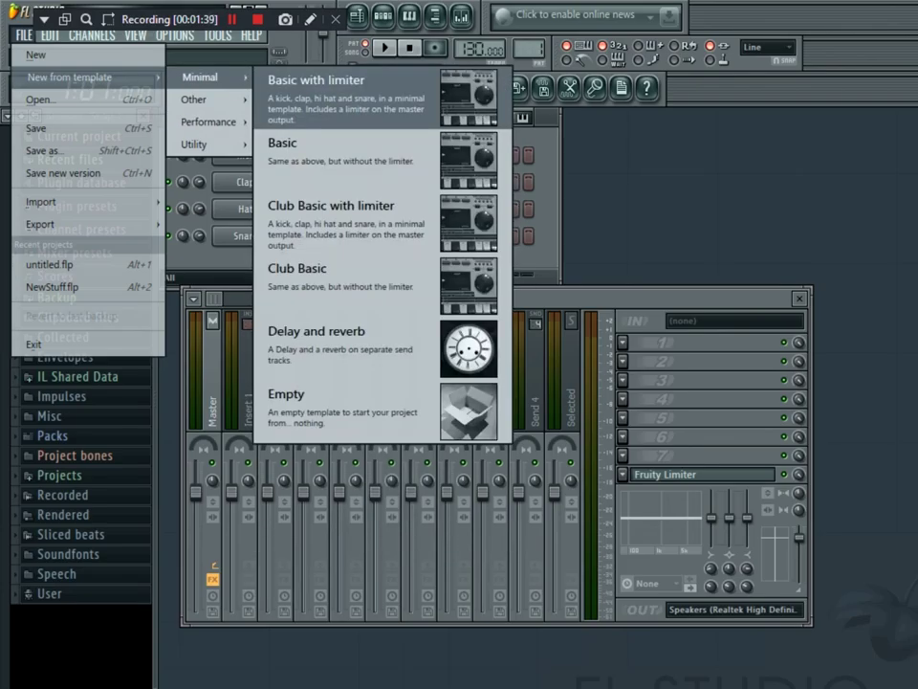
key(Down)
key(Down)
key(Return)
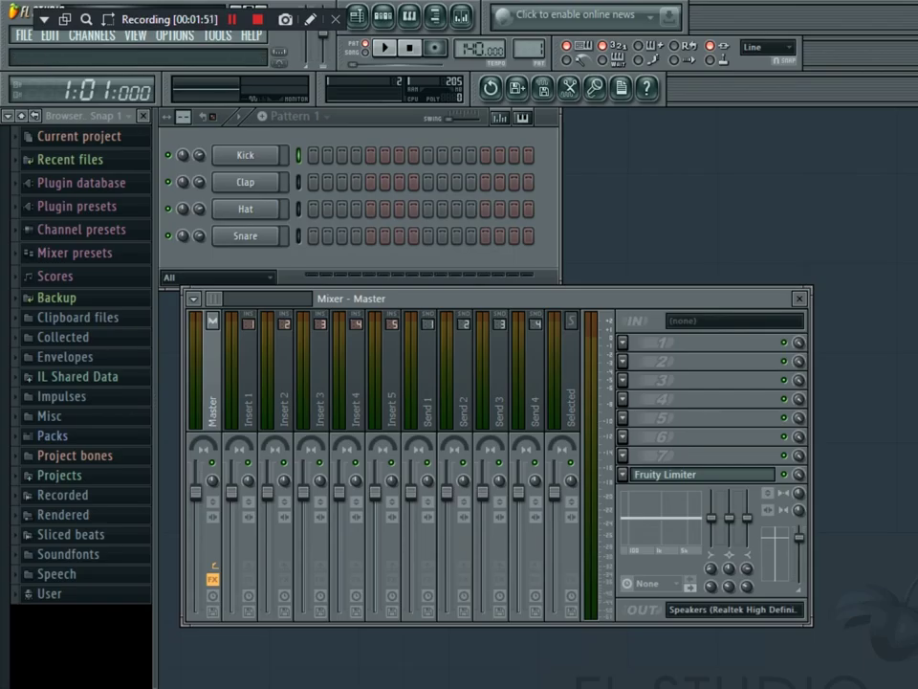
Step: Start pattern playback and place Kick hits on steps 2, 6, 10 and 14 of Pattern 1
key(space)
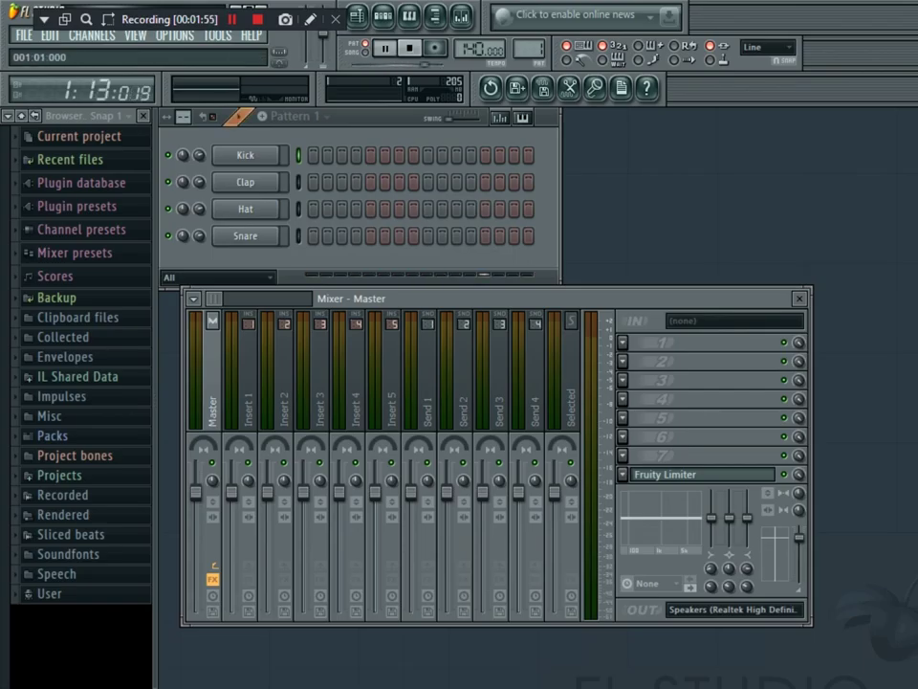
click(327, 155)
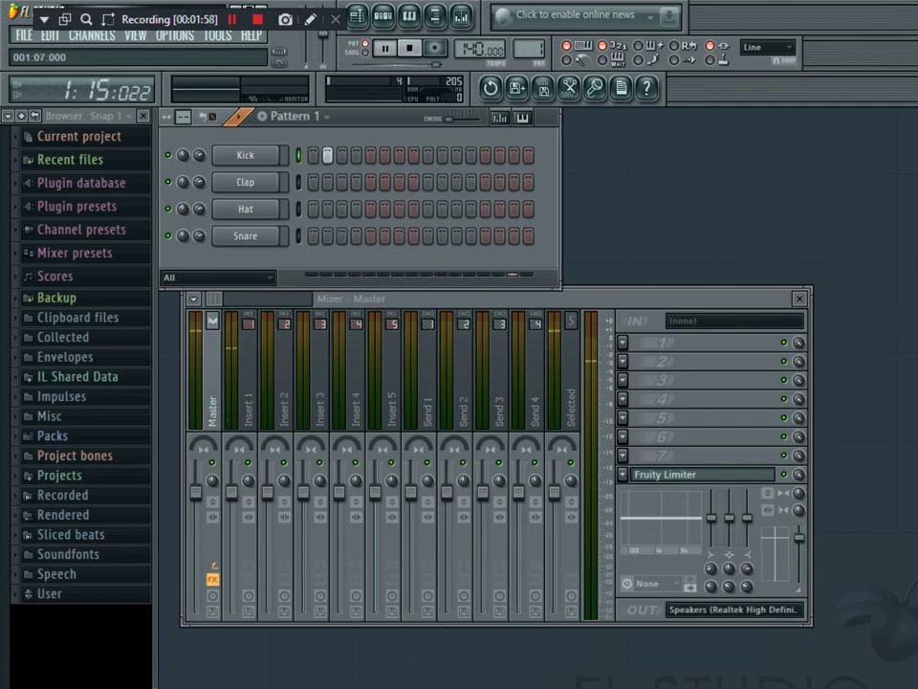
click(385, 155)
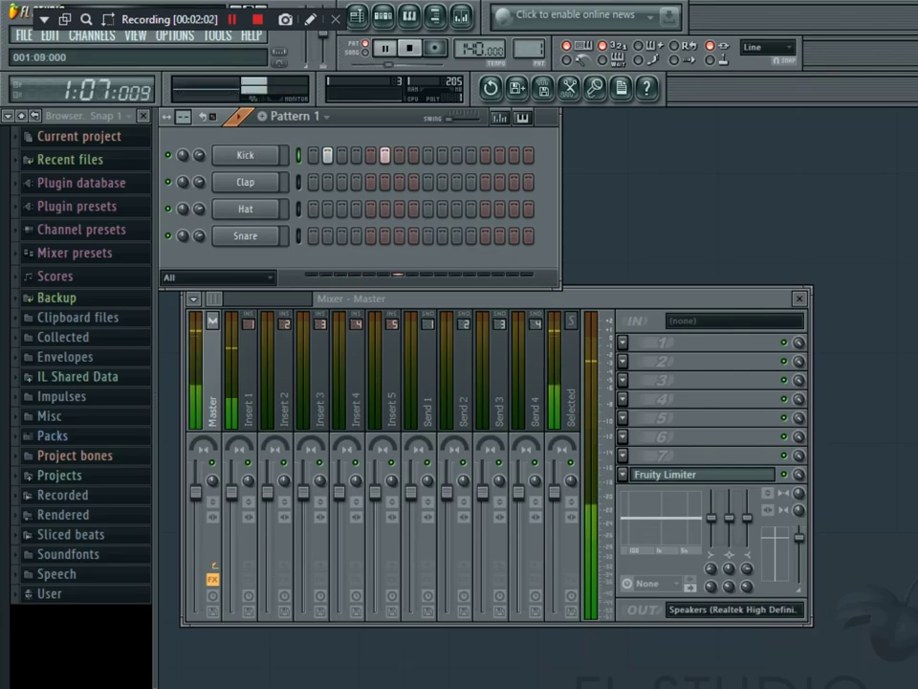
click(442, 155)
click(500, 155)
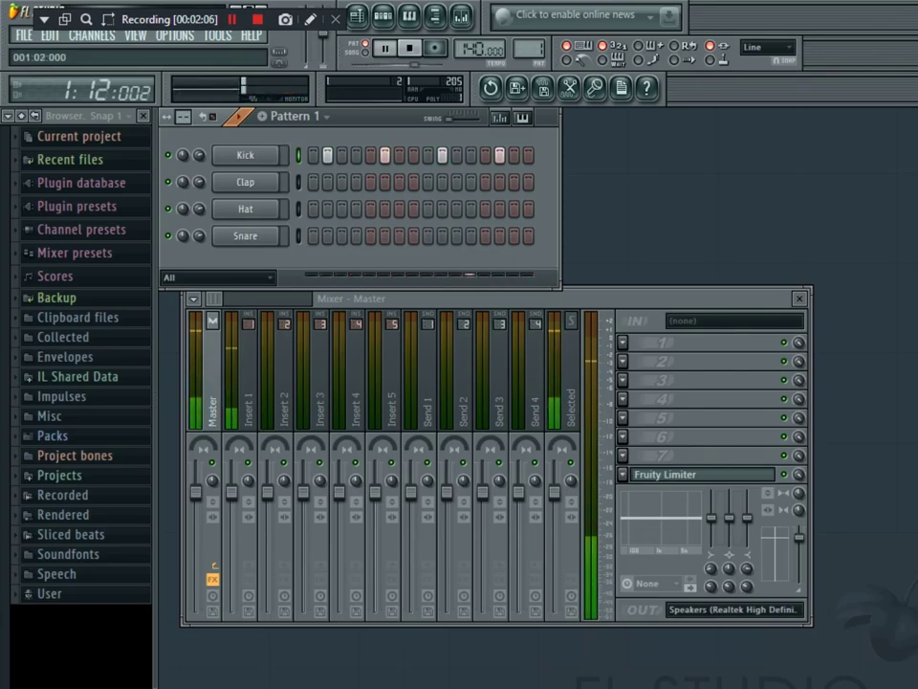
Step: Place Hat hits on steps 4, 8 and 13 of Pattern 1
click(355, 208)
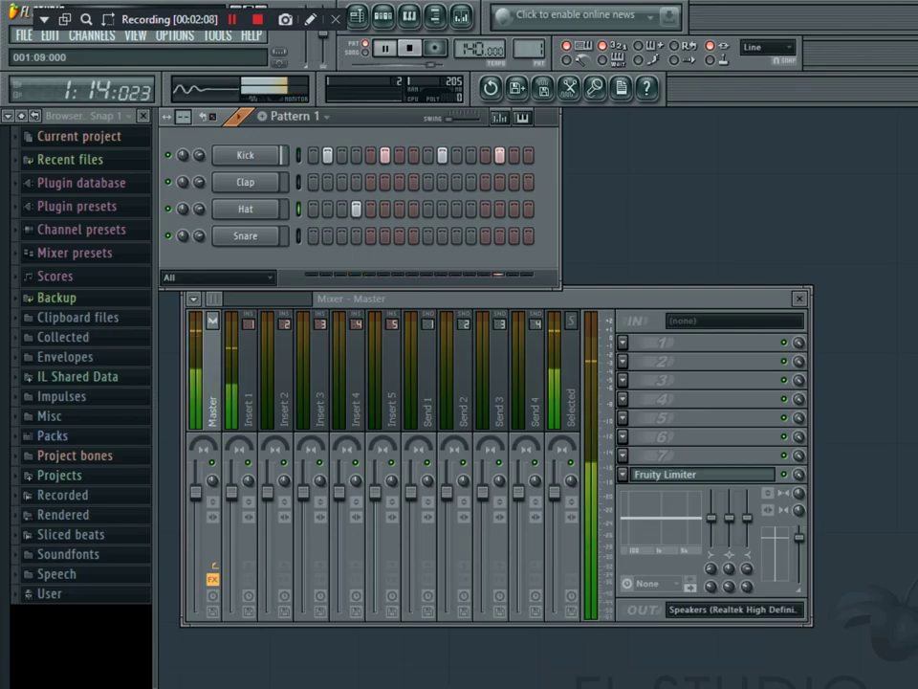
click(413, 208)
click(485, 209)
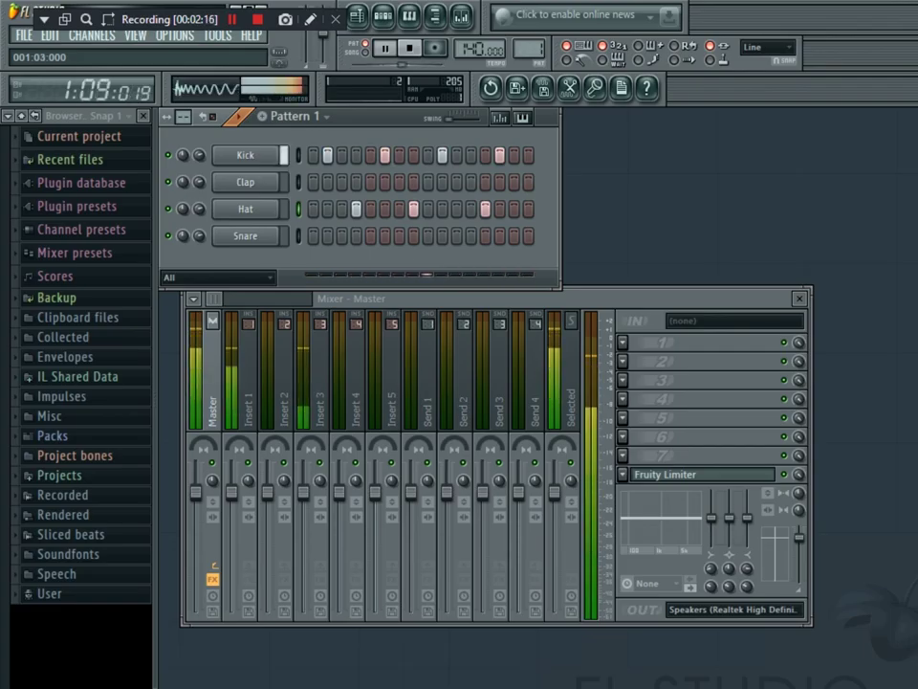
Step: Place Snare hits on steps 4 and 12 of Pattern 1
click(342, 236)
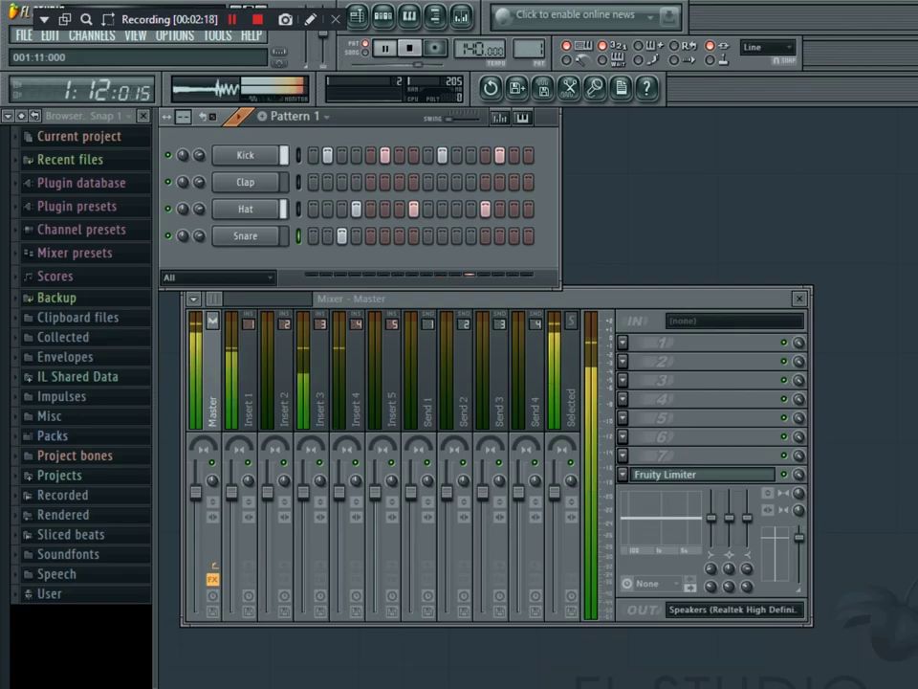
click(457, 237)
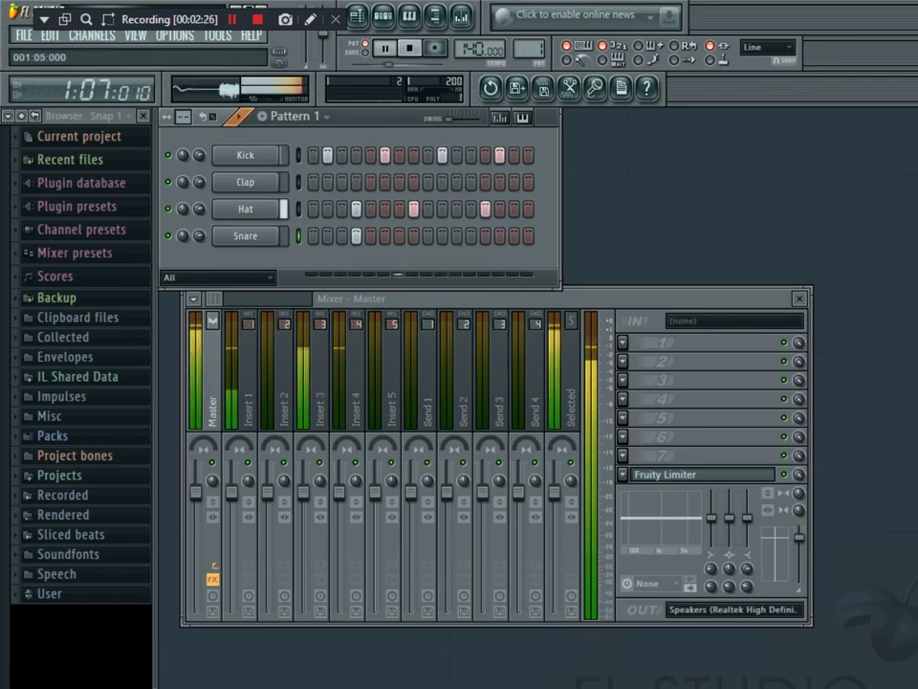
click(470, 235)
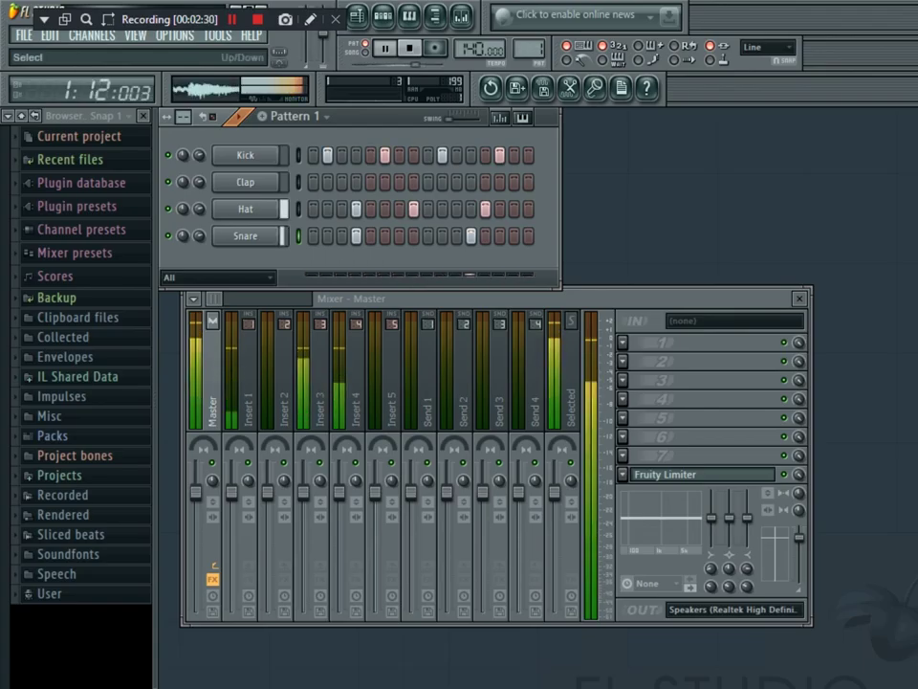
Step: Examine the browser's plugin database, plugin presets, channel presets, mixer presets and Misc folders for further sounds
click(64, 338)
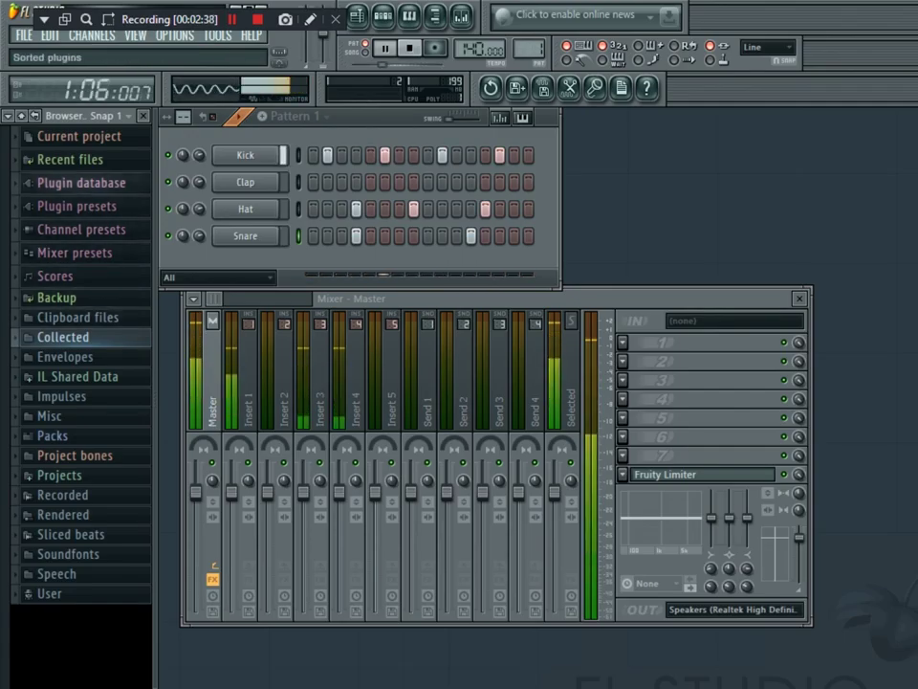
click(82, 182)
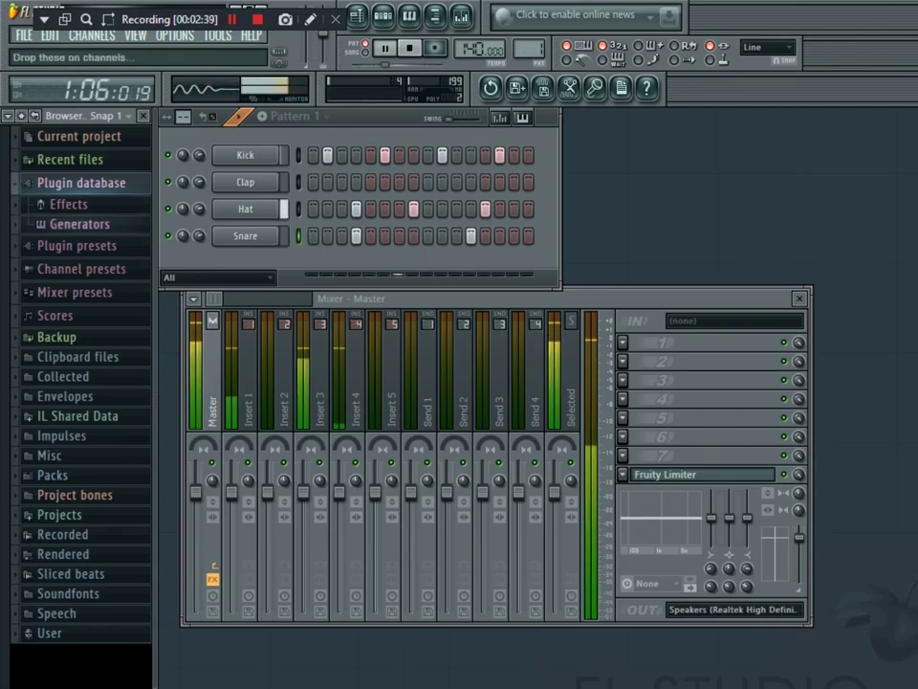
click(77, 245)
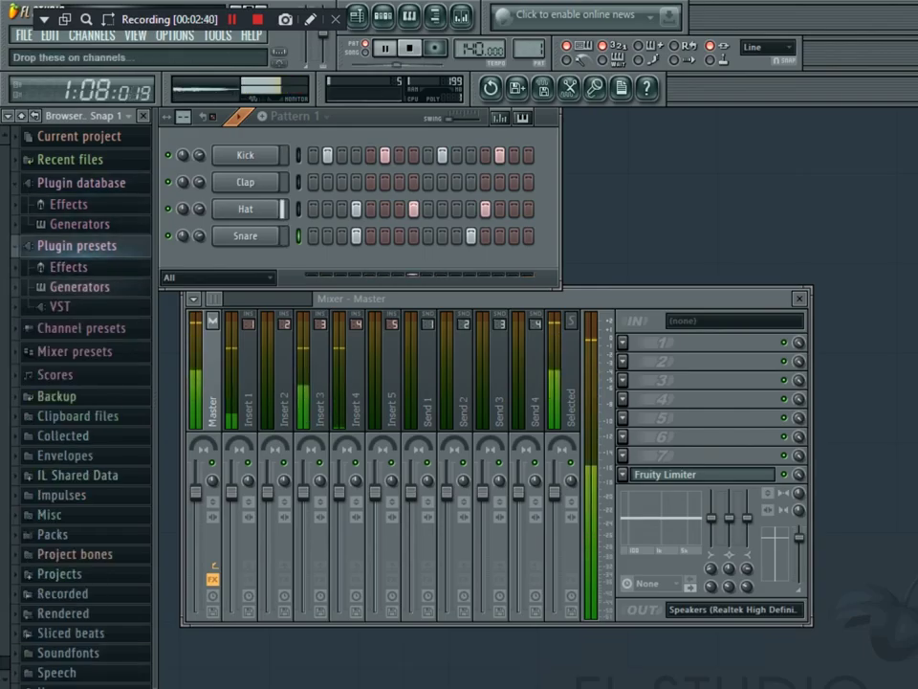
click(81, 328)
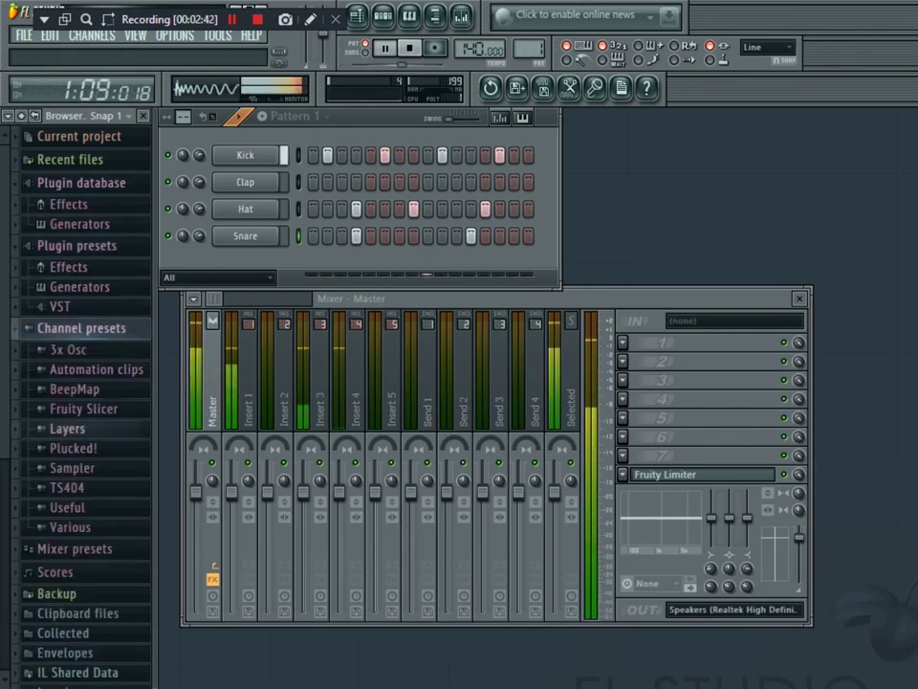
scroll(70, 531, down, 3)
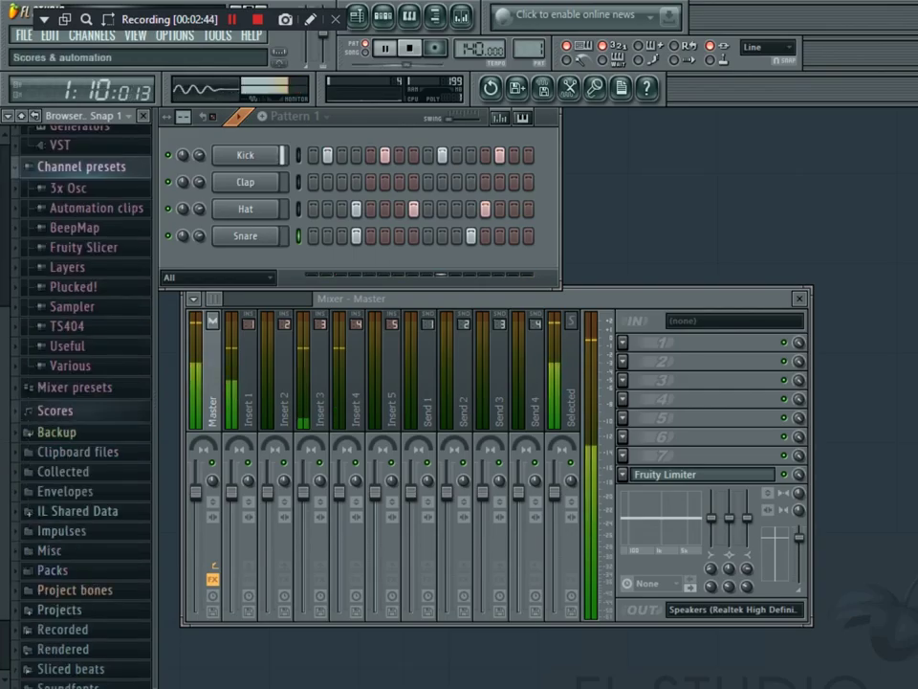
click(75, 386)
scroll(86, 402, down, 1)
scroll(93, 499, down, 4)
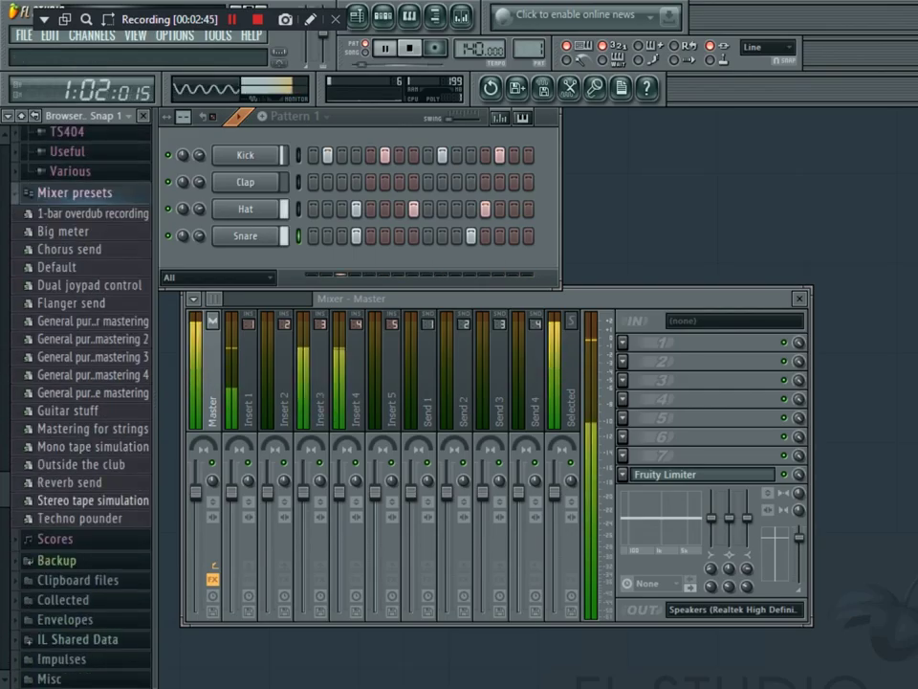
scroll(93, 499, down, 5)
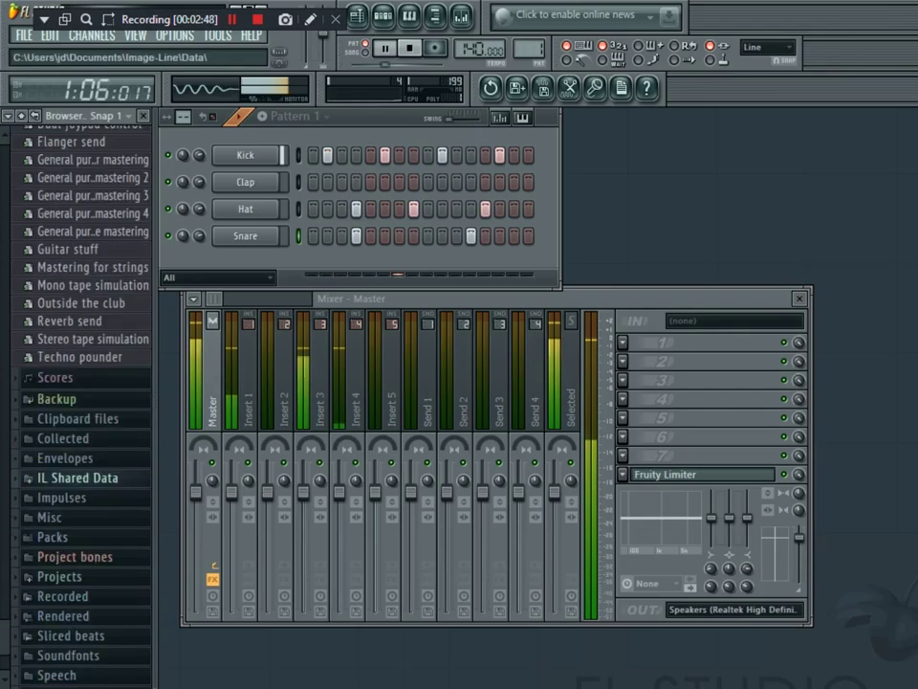
scroll(77, 459, down, 1)
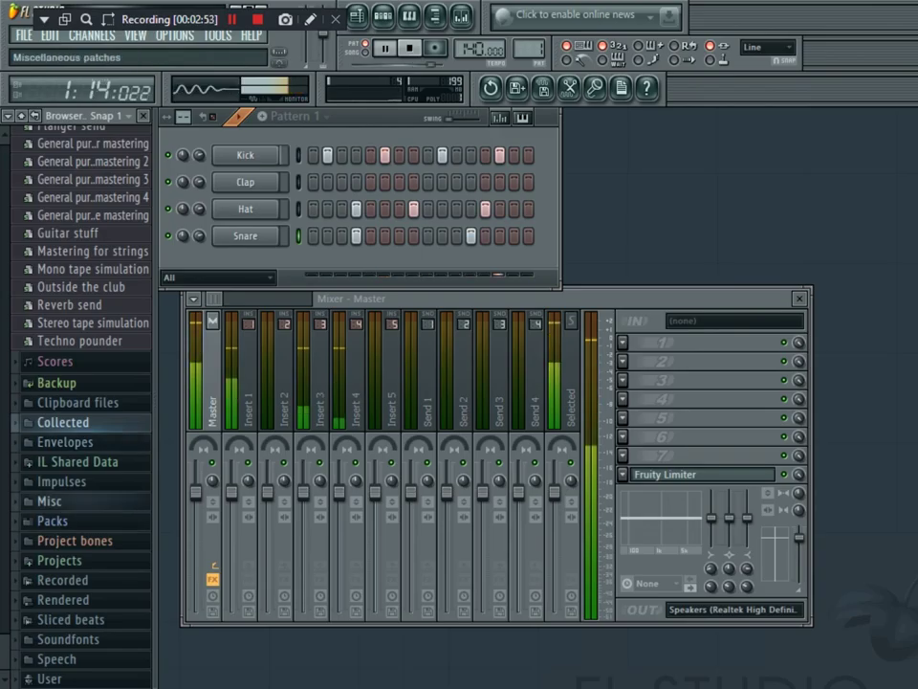
click(50, 501)
scroll(57, 517, down, 4)
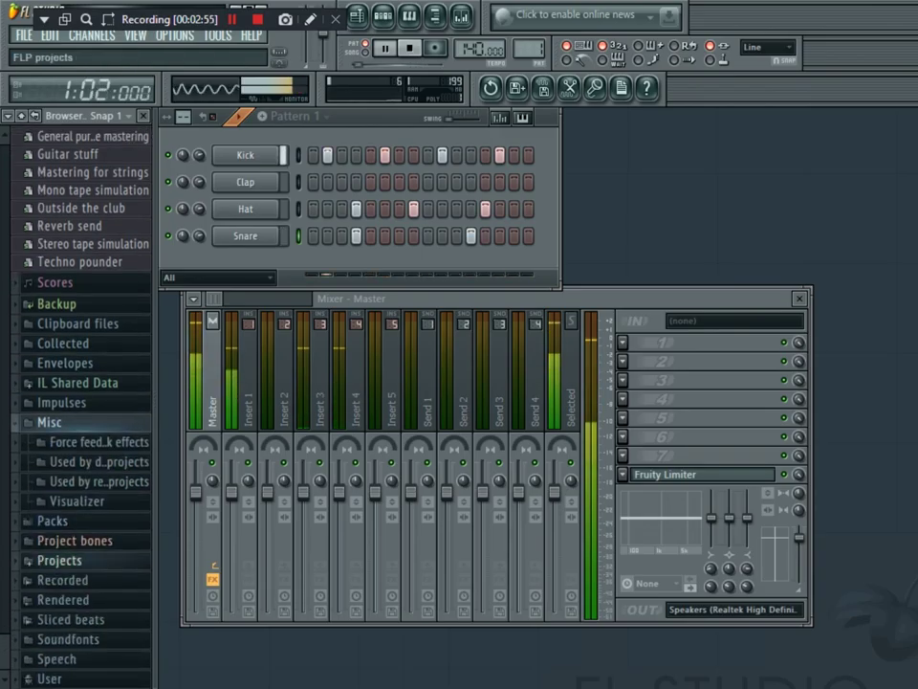
Step: Add the sample "VOC What Time Is It" from the Vocals folder in Packs as a new channel below Snare
click(53, 520)
scroll(53, 520, down, 3)
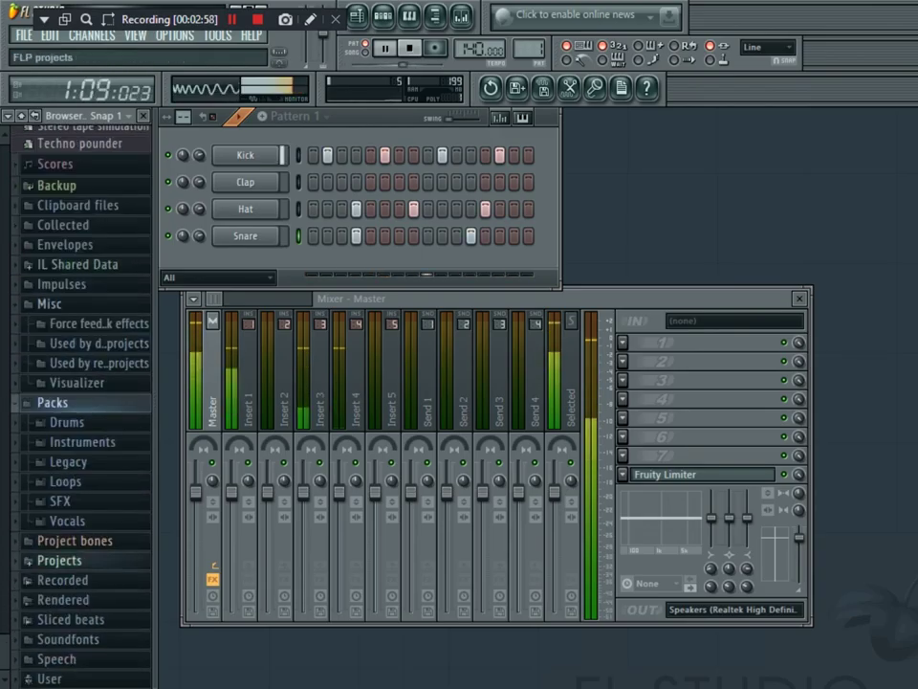
click(82, 442)
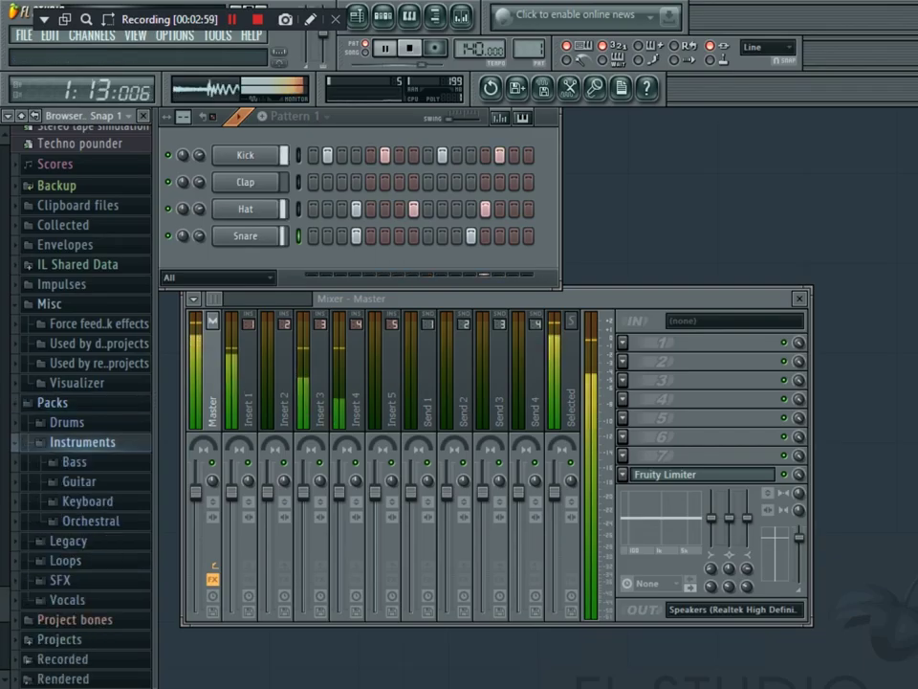
scroll(57, 562, down, 3)
click(67, 522)
scroll(96, 562, down, 8)
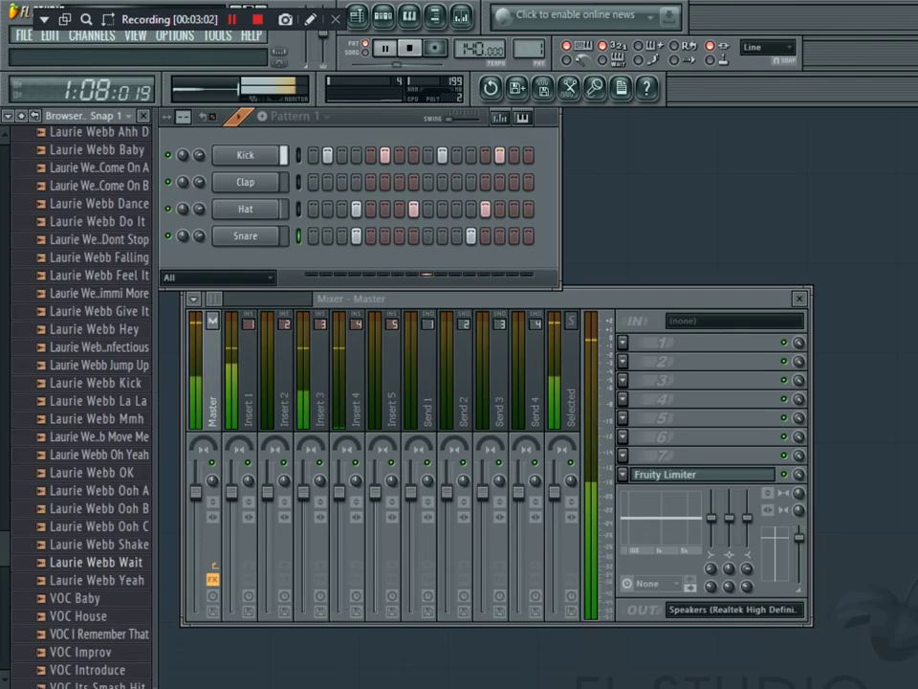
scroll(67, 561, down, 7)
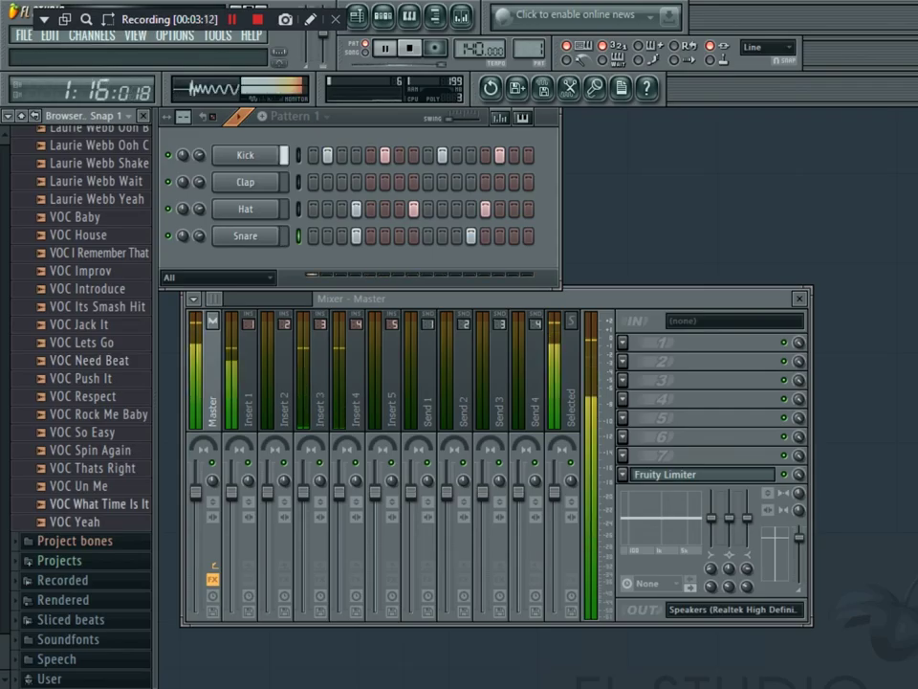
drag(100, 503, 260, 303)
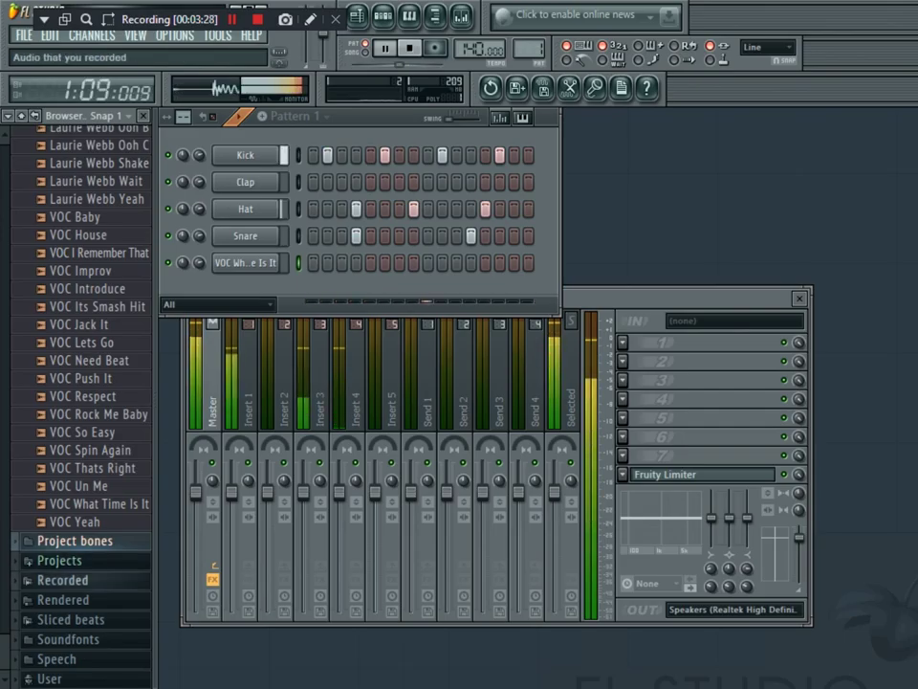
Step: Add "Seamless - Sometime" from the Cool stuff projects folder as a new channel and place a hit on its step 1
scroll(76, 383, down, 3)
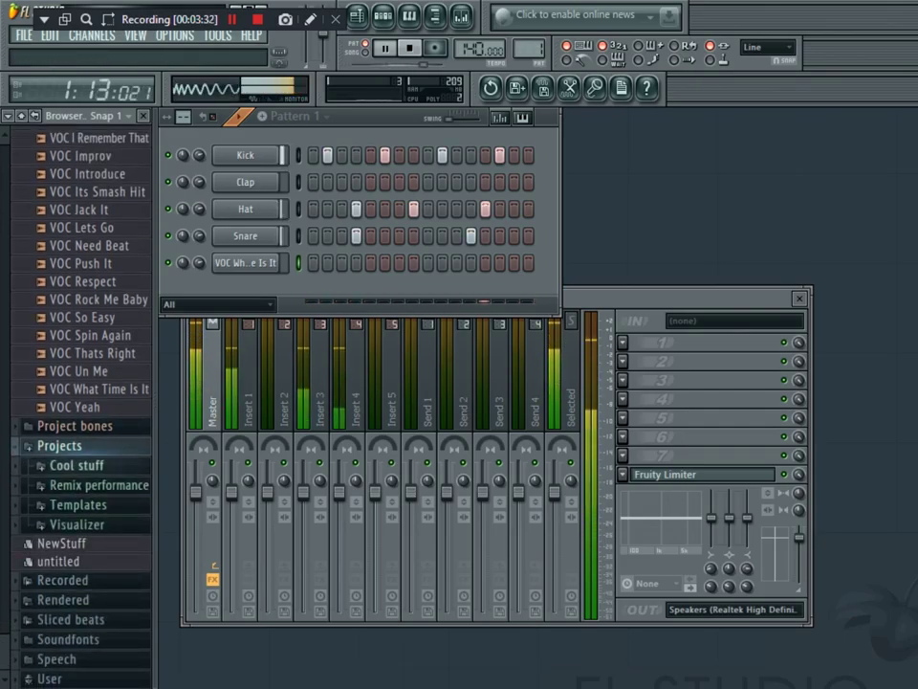
click(77, 465)
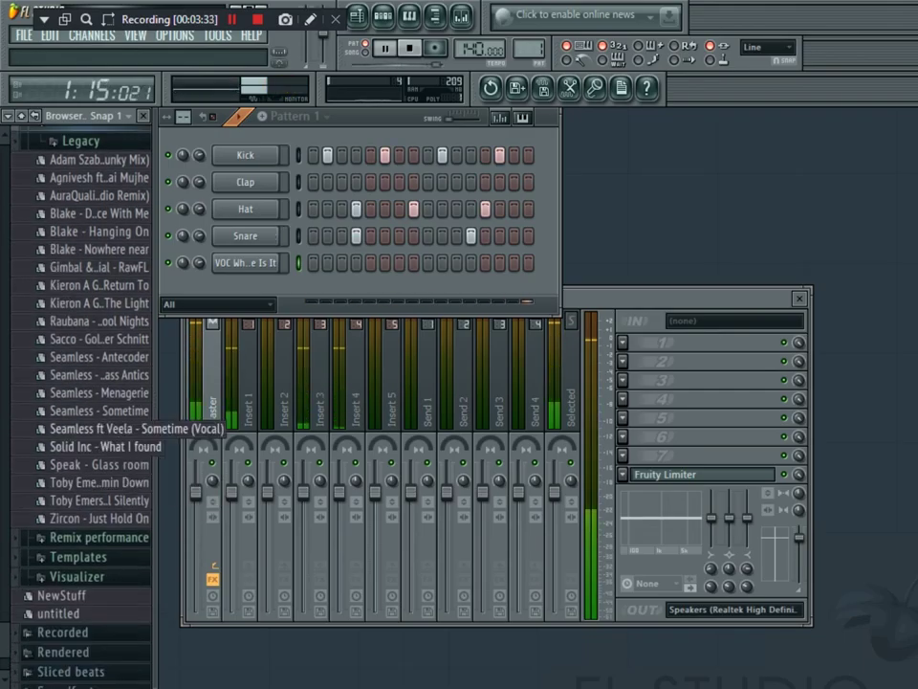
drag(95, 411, 245, 288)
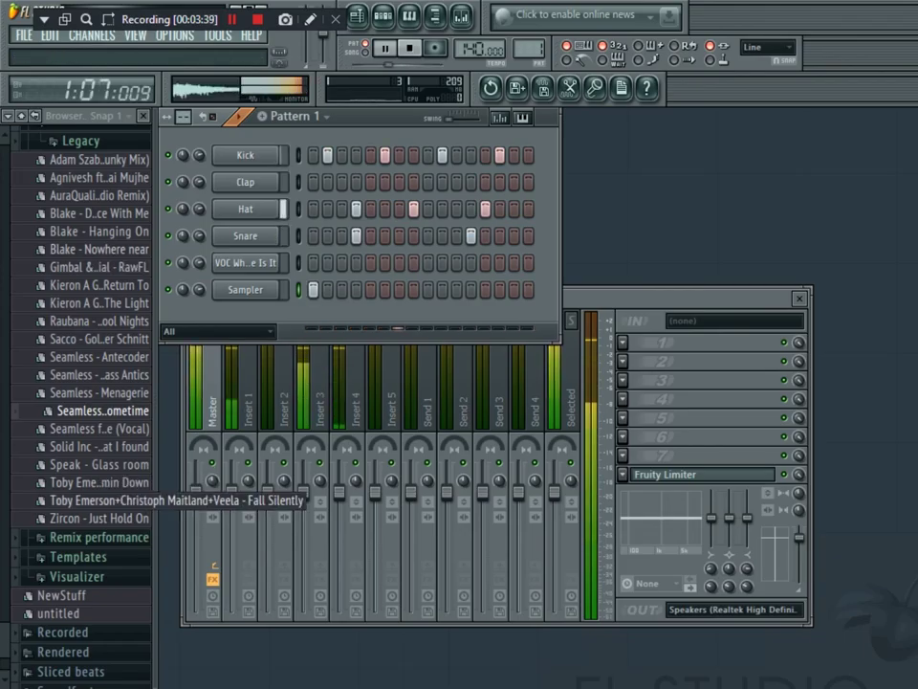
key(F4)
key(F4)
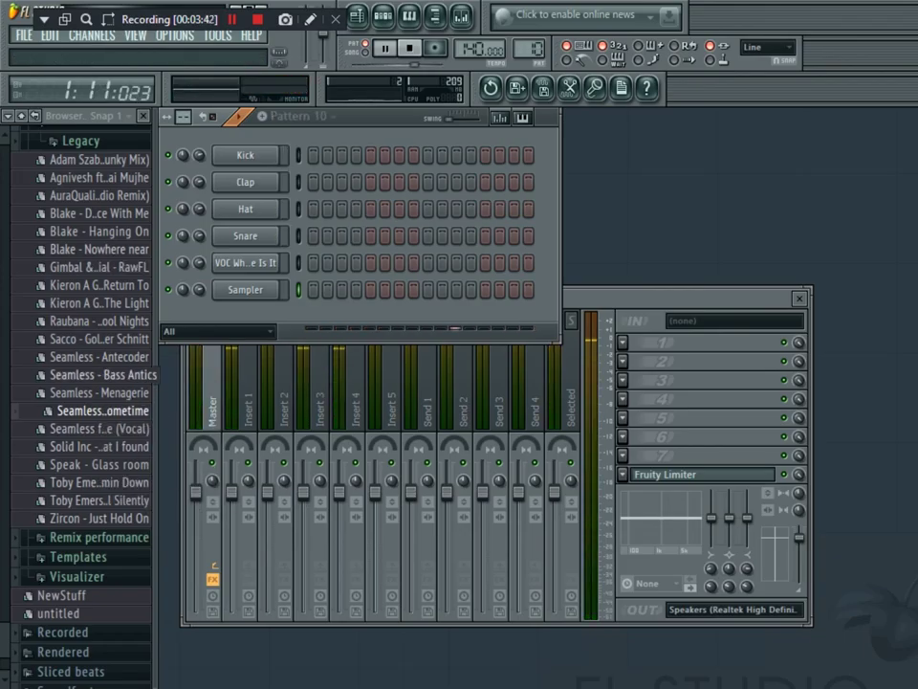
key(6)
key(KP_Subtract)
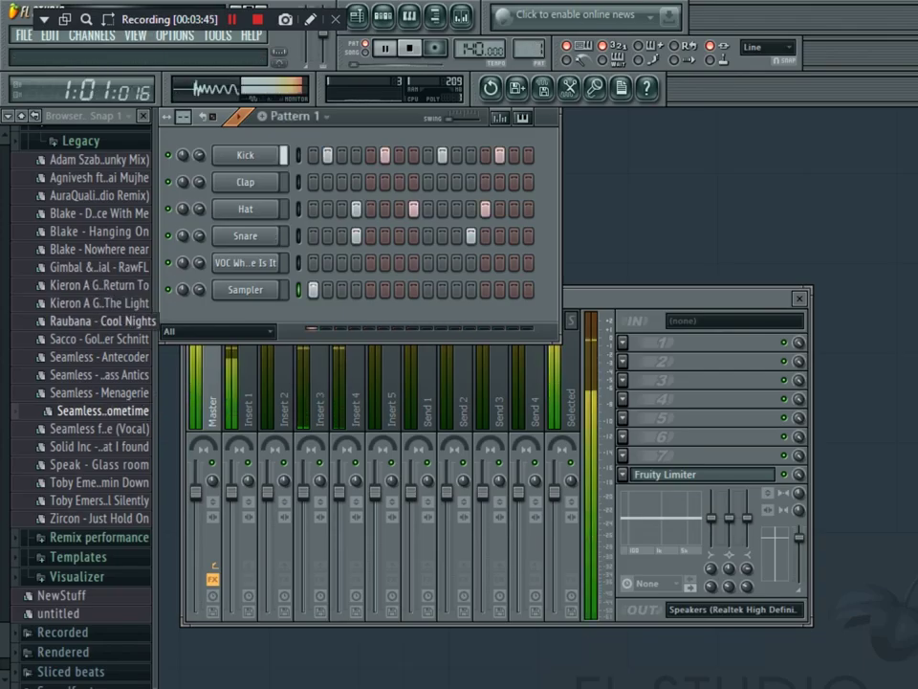
Step: Add the Club Basic project from the Minimal templates folder as a new channel below Sampler
click(79, 556)
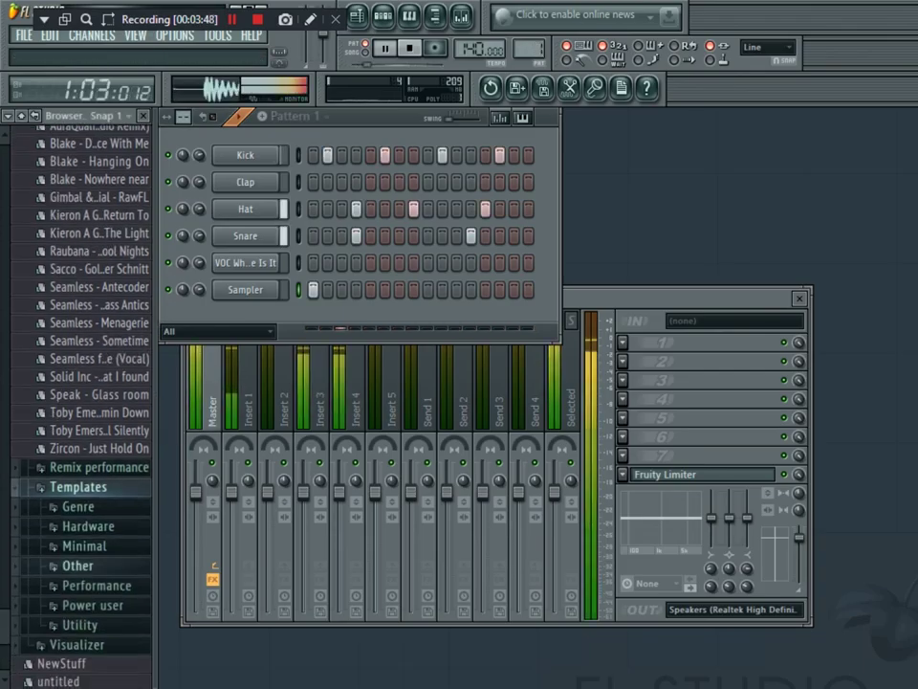
click(88, 527)
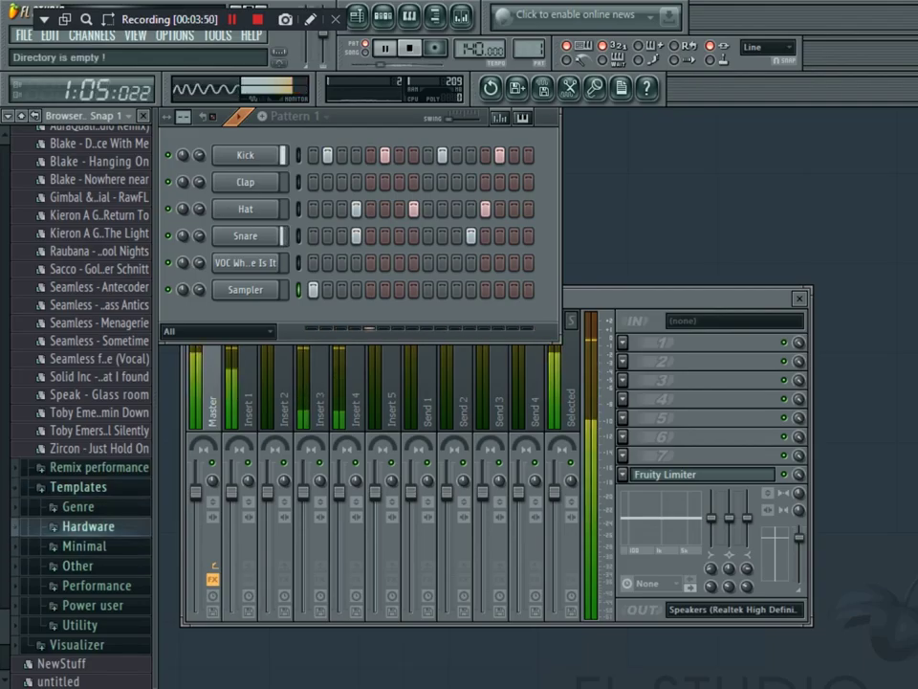
double_click(87, 546)
click(86, 508)
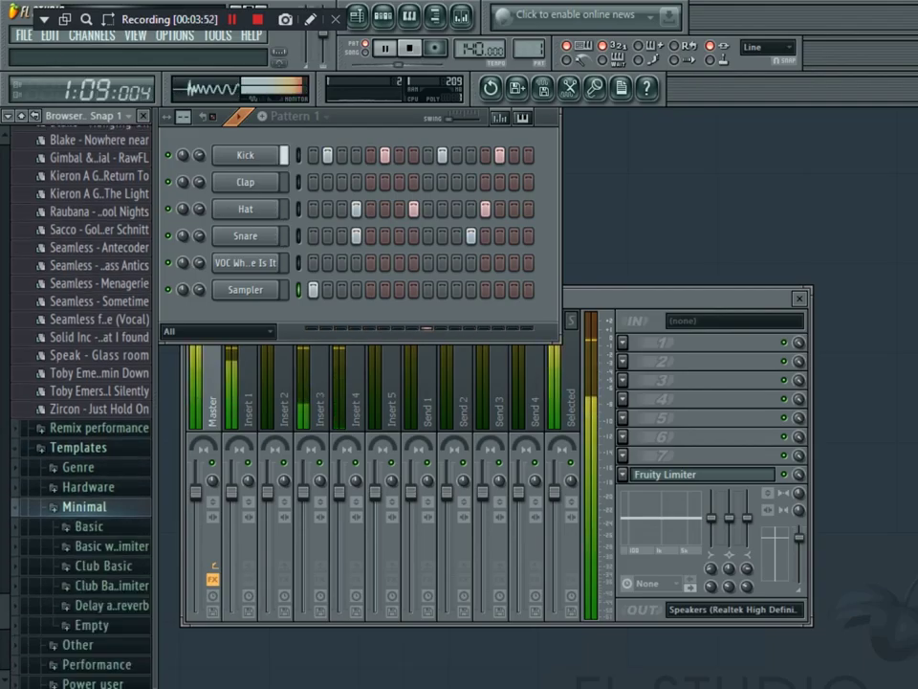
click(103, 566)
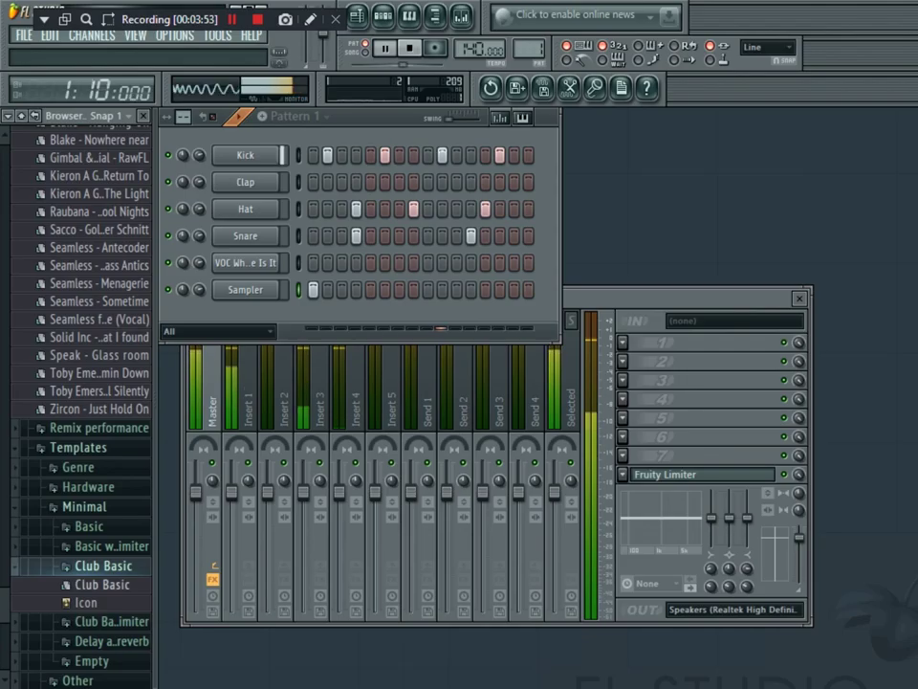
drag(102, 584, 273, 316)
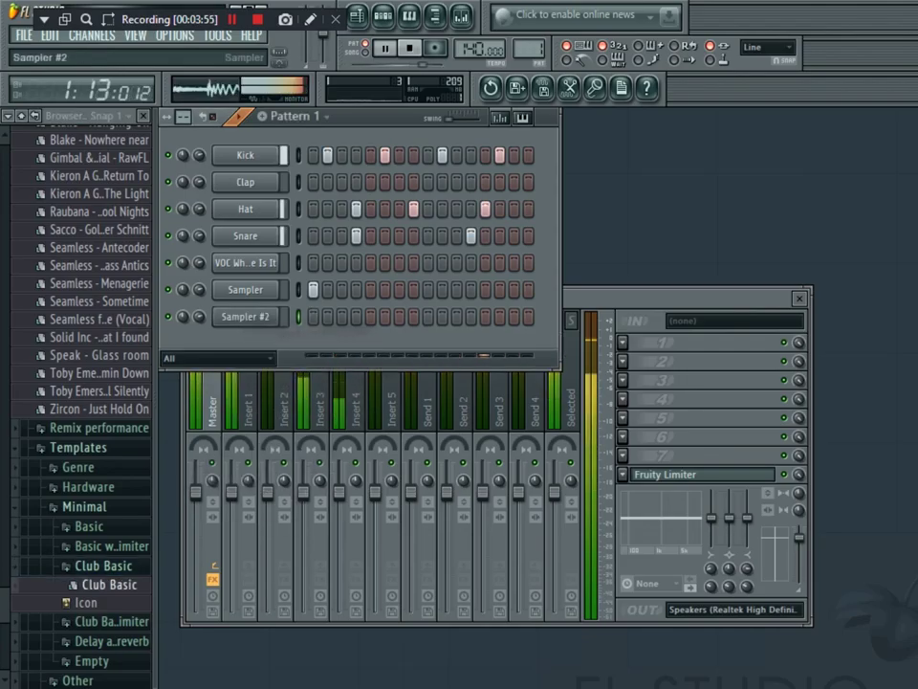
Step: Try Sampler #2 hits on steps 4, 5 and 10 of Pattern 1 and clear them again
drag(356, 316, 371, 317)
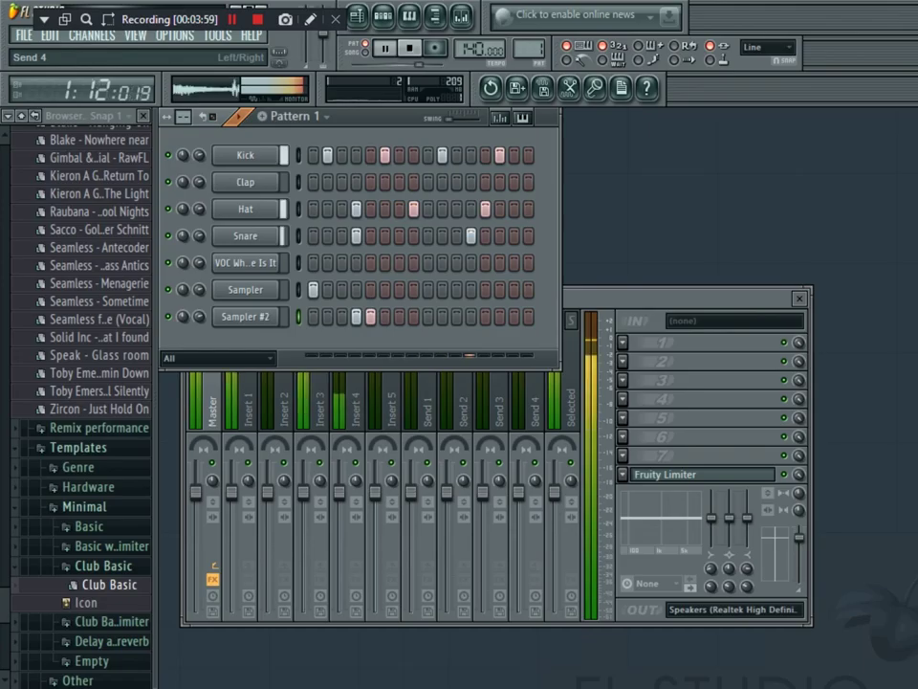
click(370, 317)
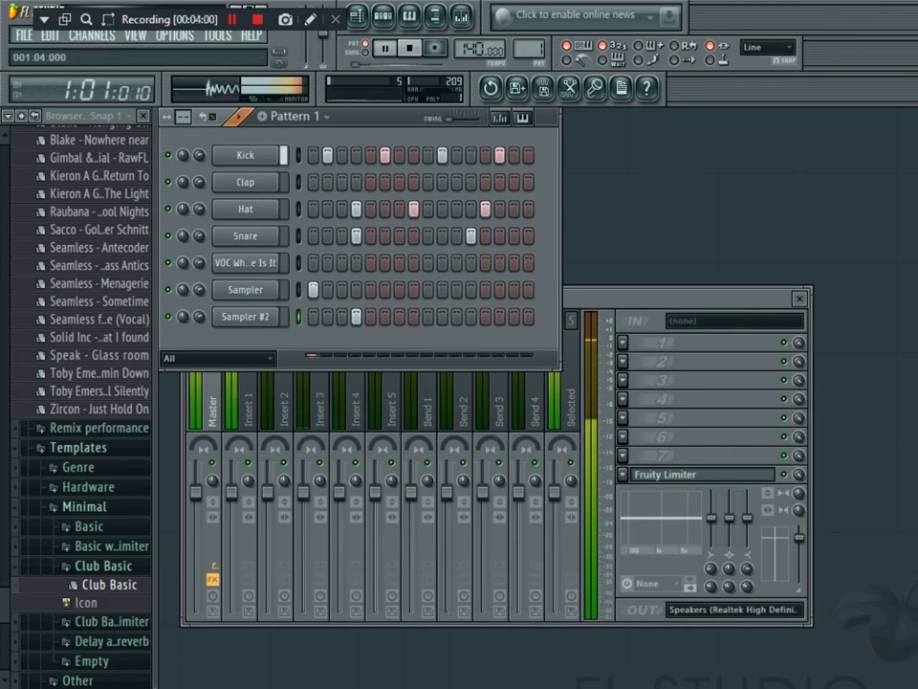
click(356, 316)
click(442, 317)
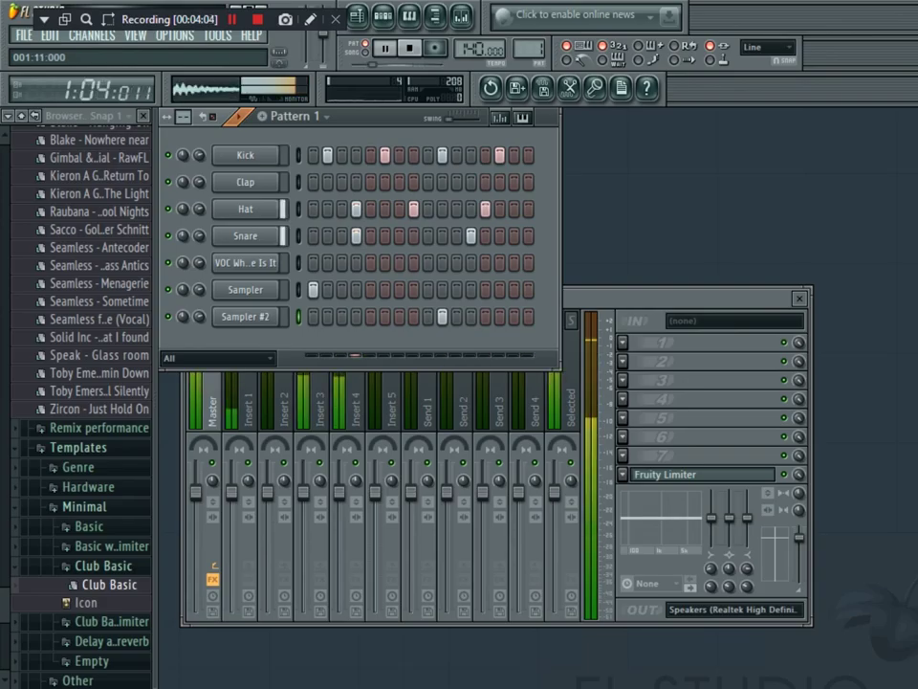
click(442, 316)
Step: Place a Kick hit on step 1 of Pattern 1
click(313, 155)
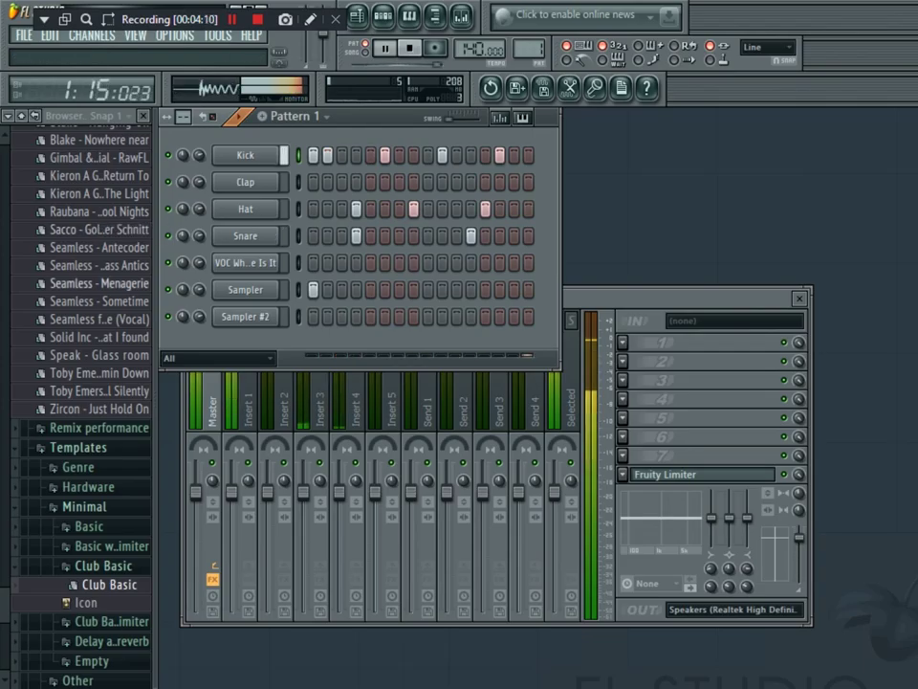
Step: Add "Seamless - Bass Antics" as a new channel and place its hits on steps 3, 7, 9, 10, 12, 13 and 14
click(102, 266)
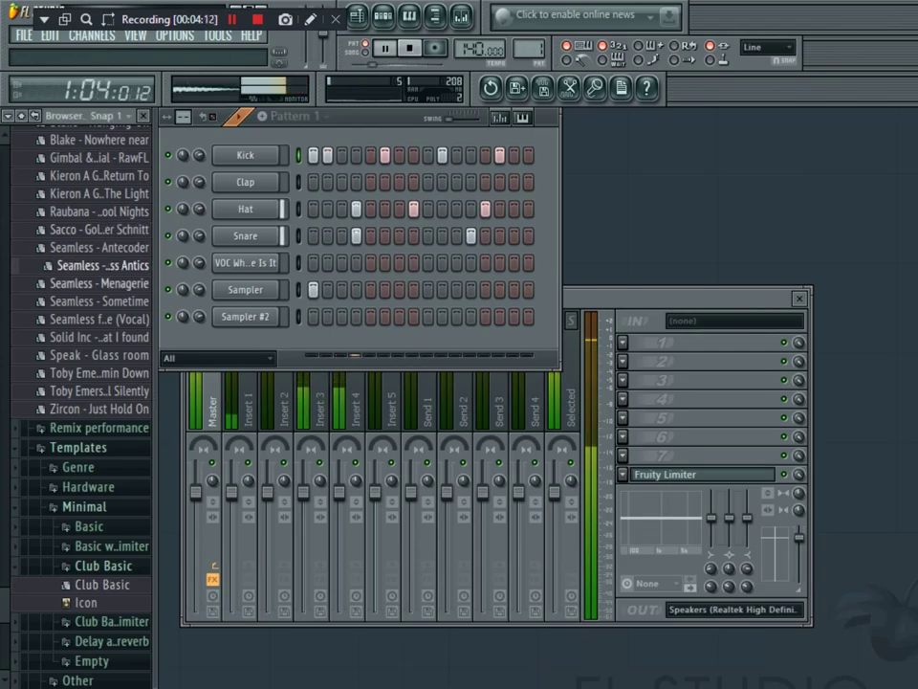
drag(95, 265, 249, 334)
click(327, 344)
click(341, 343)
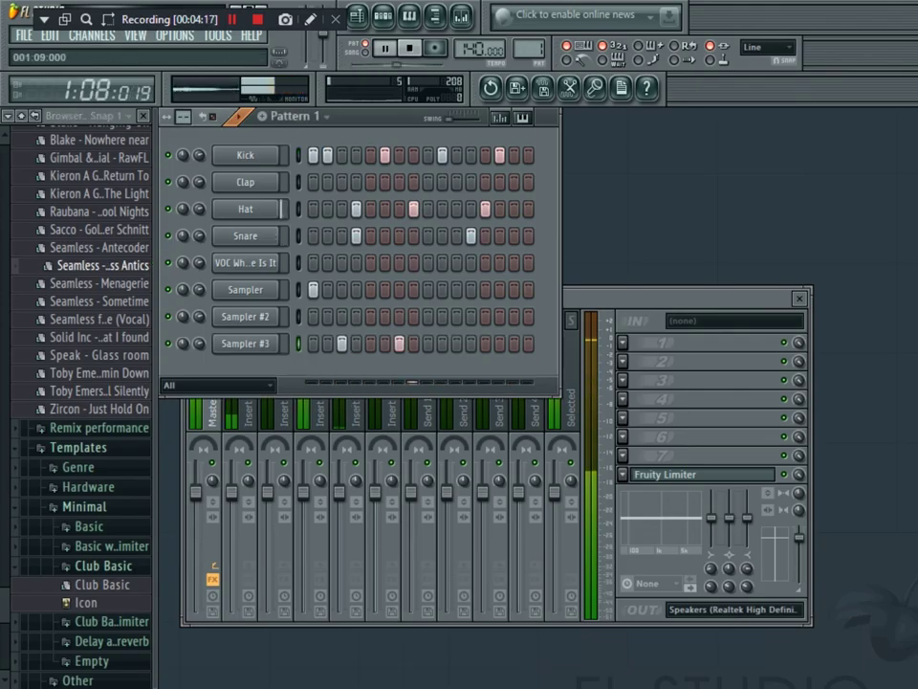
click(428, 343)
click(442, 343)
click(471, 343)
click(485, 344)
click(499, 343)
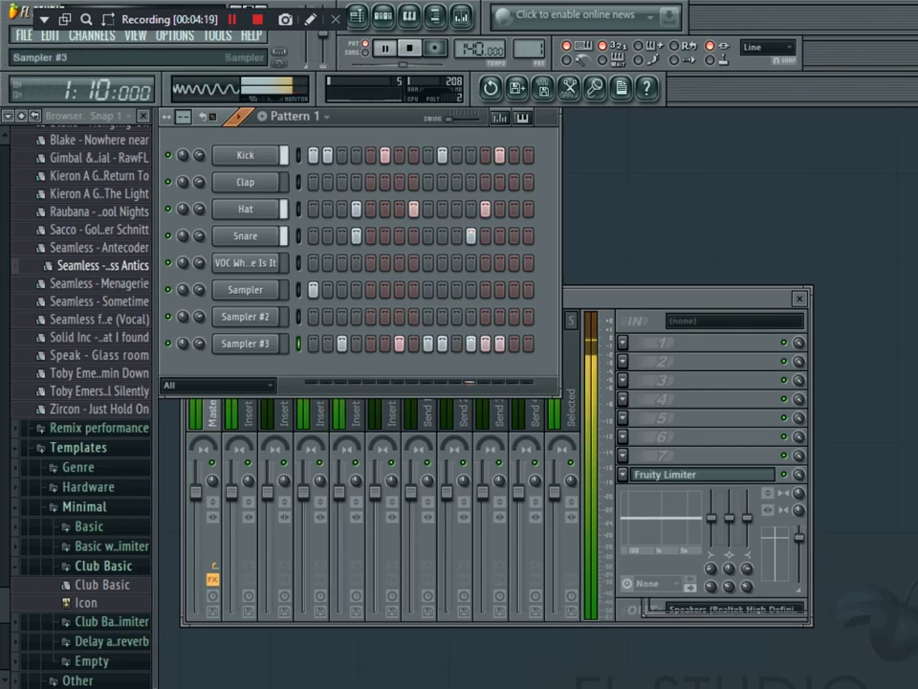
Step: In the Sampler #3 channel settings, increase the envelope's predelay time and shorten its hold time
click(245, 343)
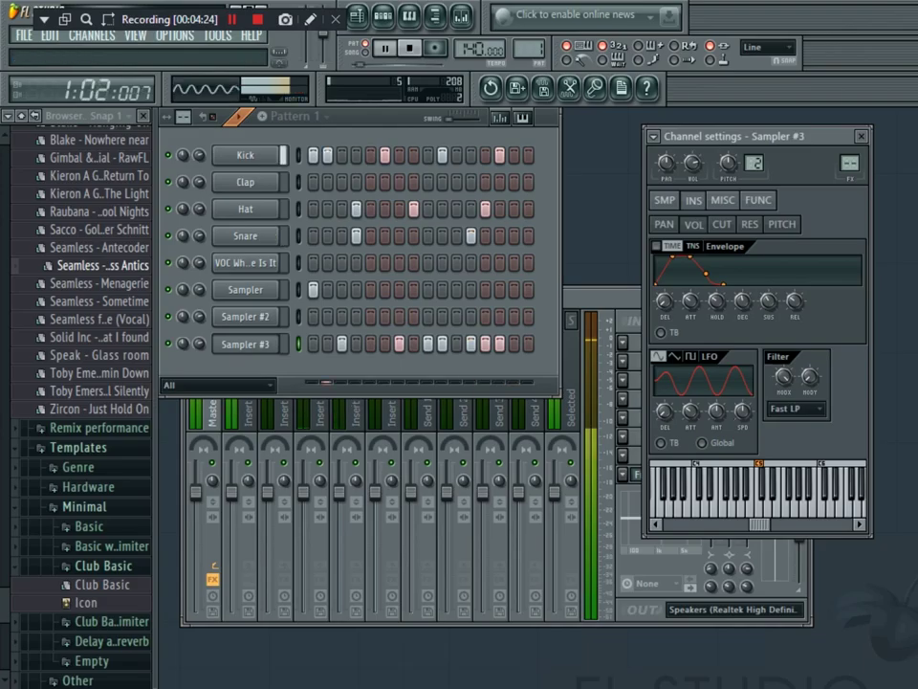
drag(729, 163, 729, 123)
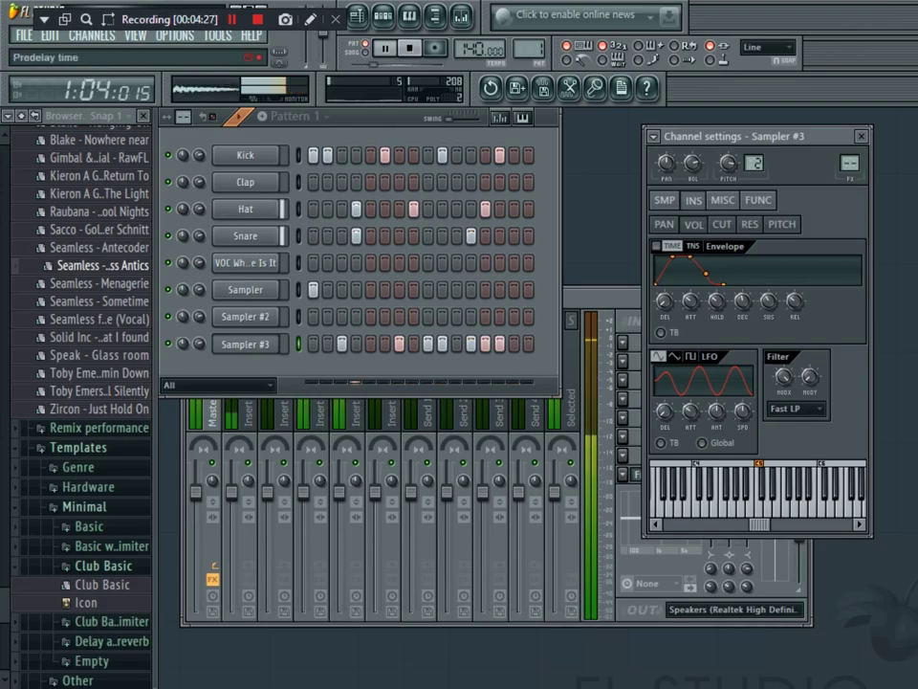
drag(664, 302, 665, 287)
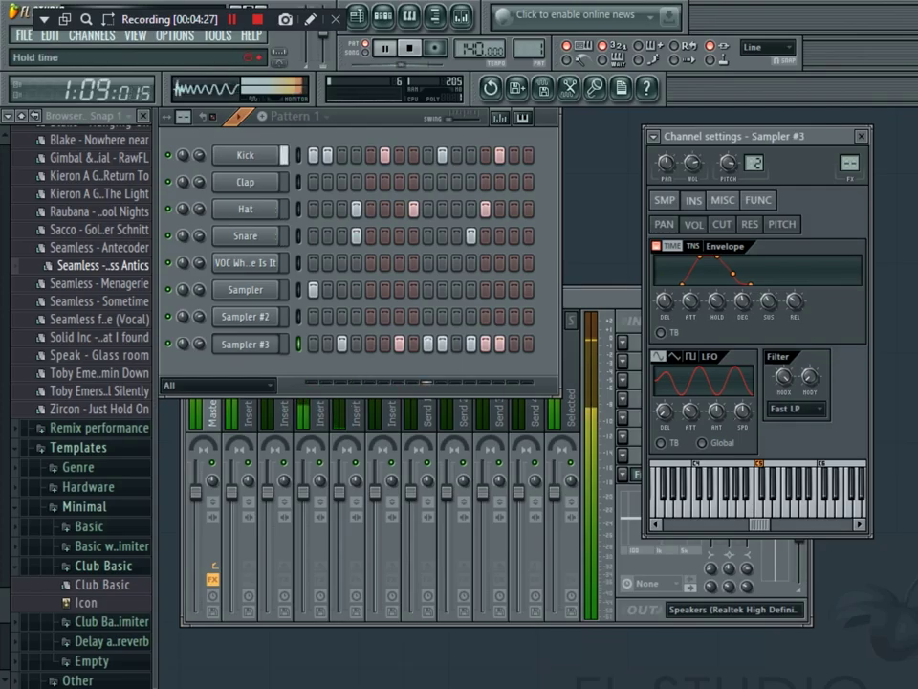
mouse_move(717, 302)
mouse_down()
mouse_move(716, 285)
mouse_move(717, 312)
mouse_up()
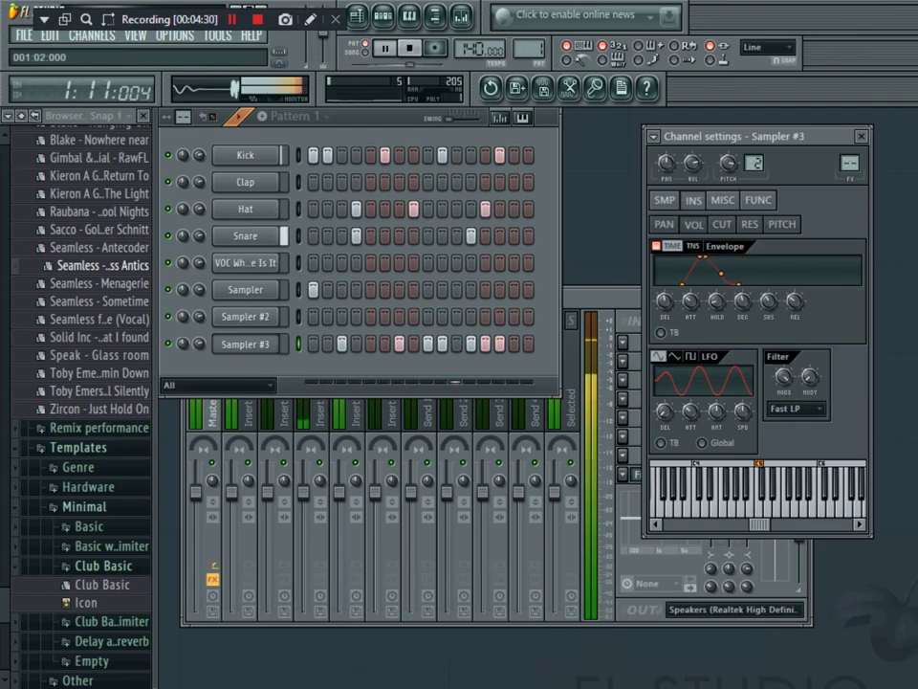
Step: Delete the Sampler #3 channel from the pattern
right_click(282, 337)
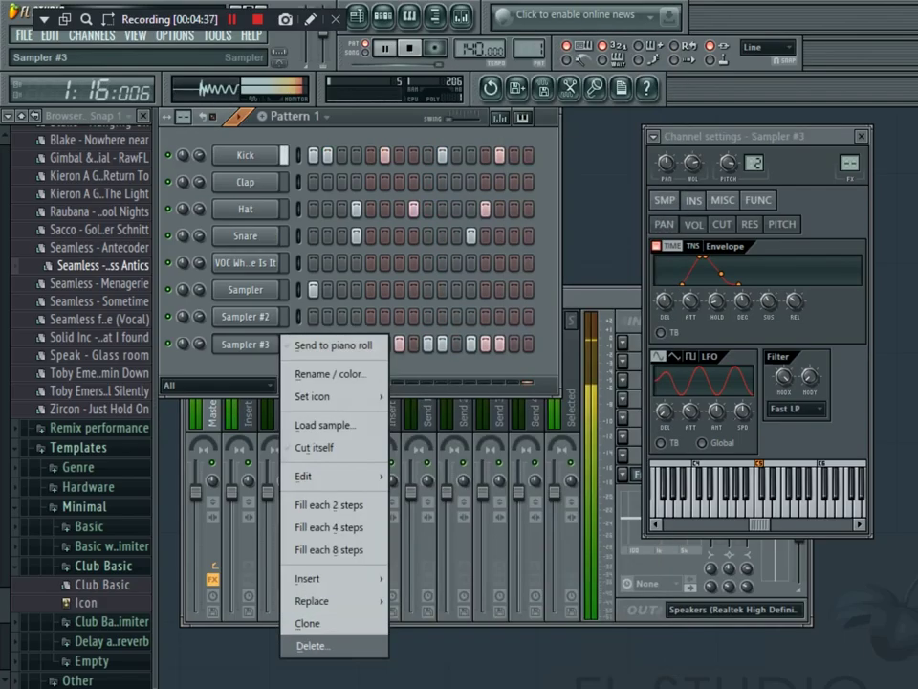
click(311, 646)
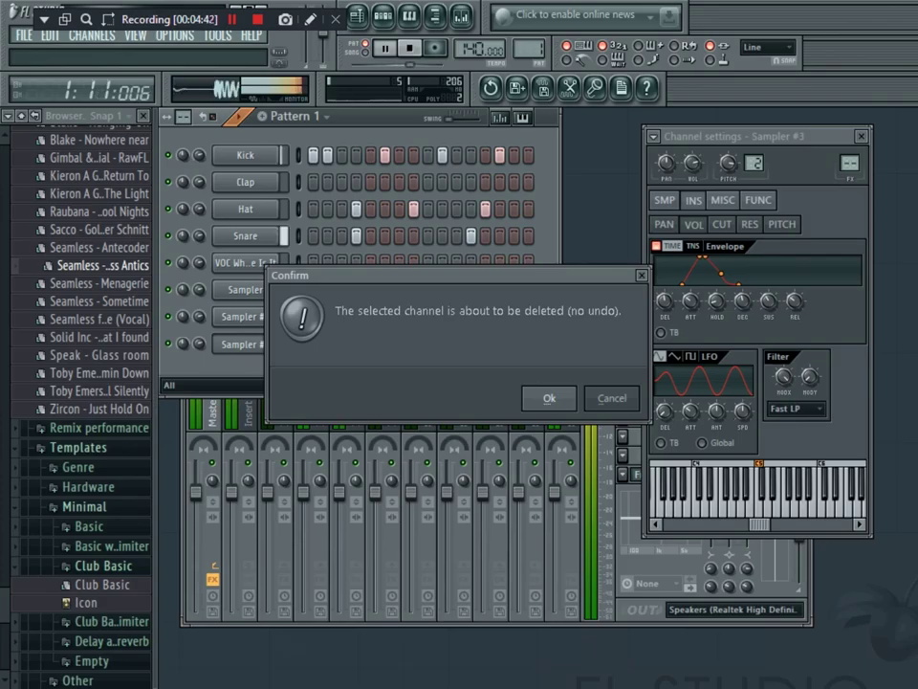
key(Return)
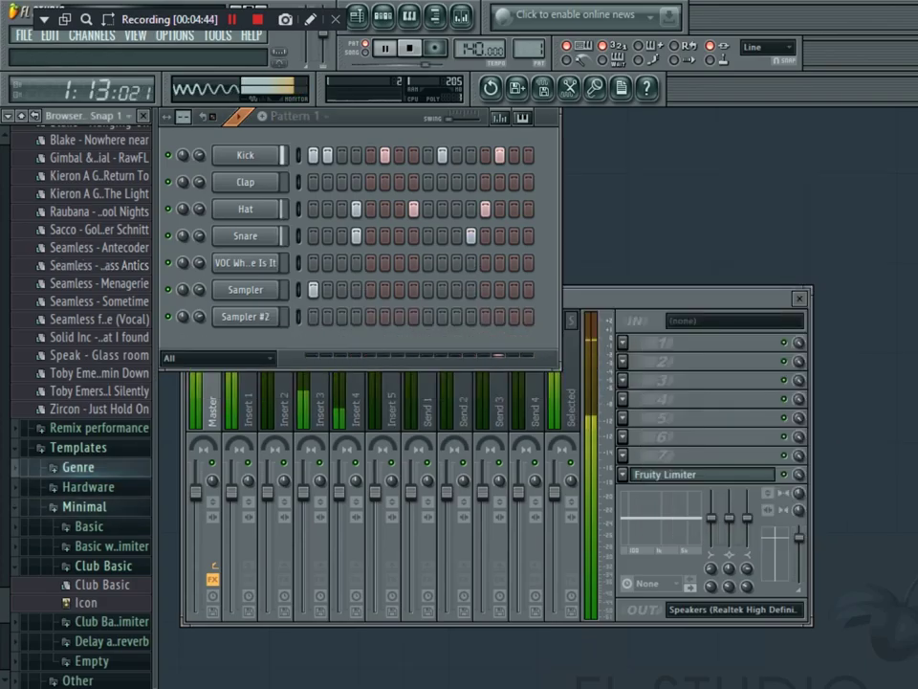
Step: Try to load the Vocoder project from the Utility templates onto the "VOC What Time Is It" channel and place a hit on its step 3
scroll(95, 543, down, 4)
click(97, 465)
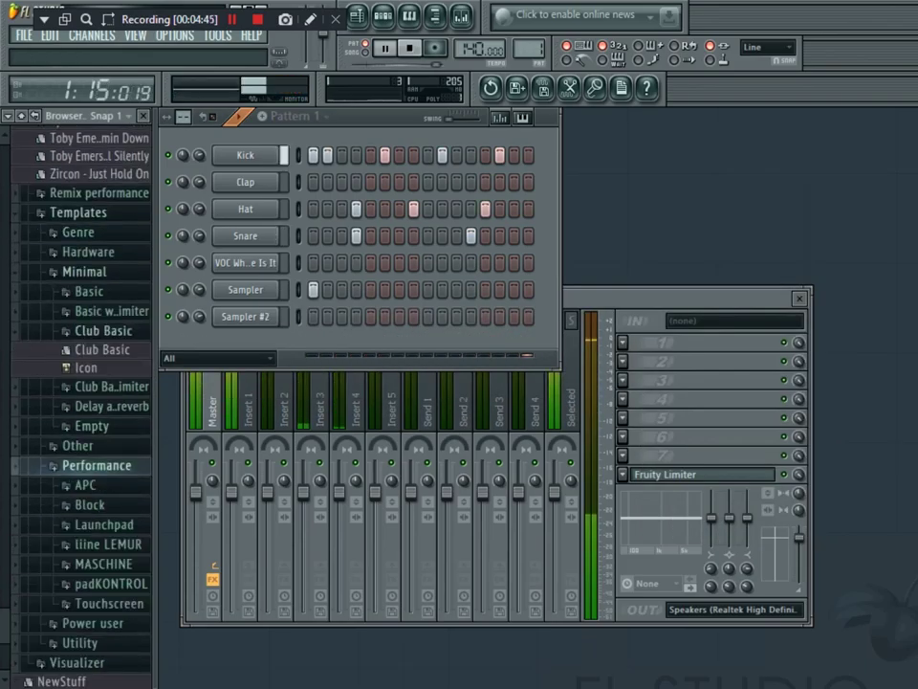
scroll(86, 479, down, 2)
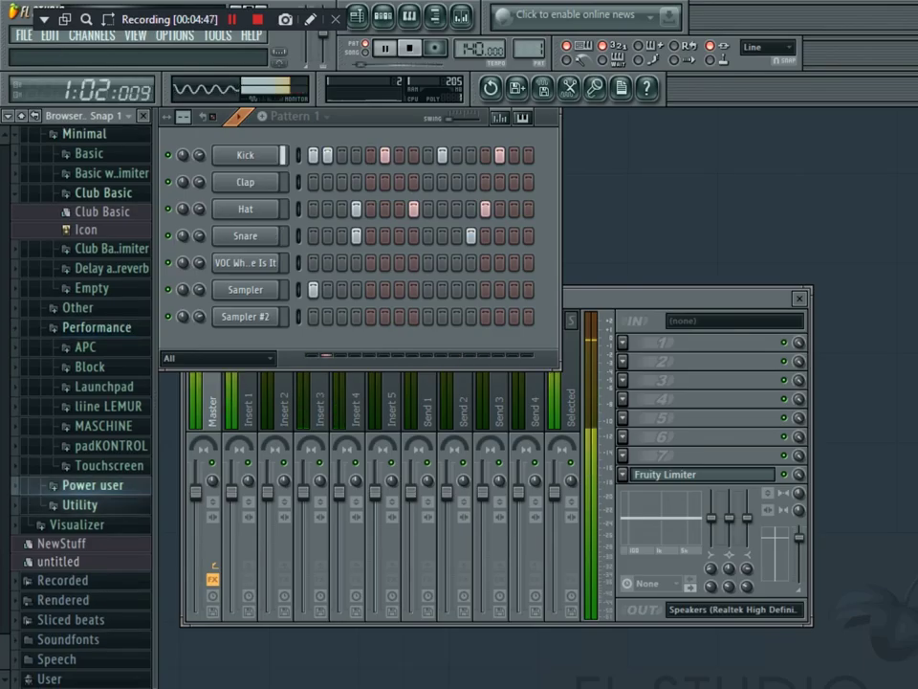
click(79, 504)
click(96, 524)
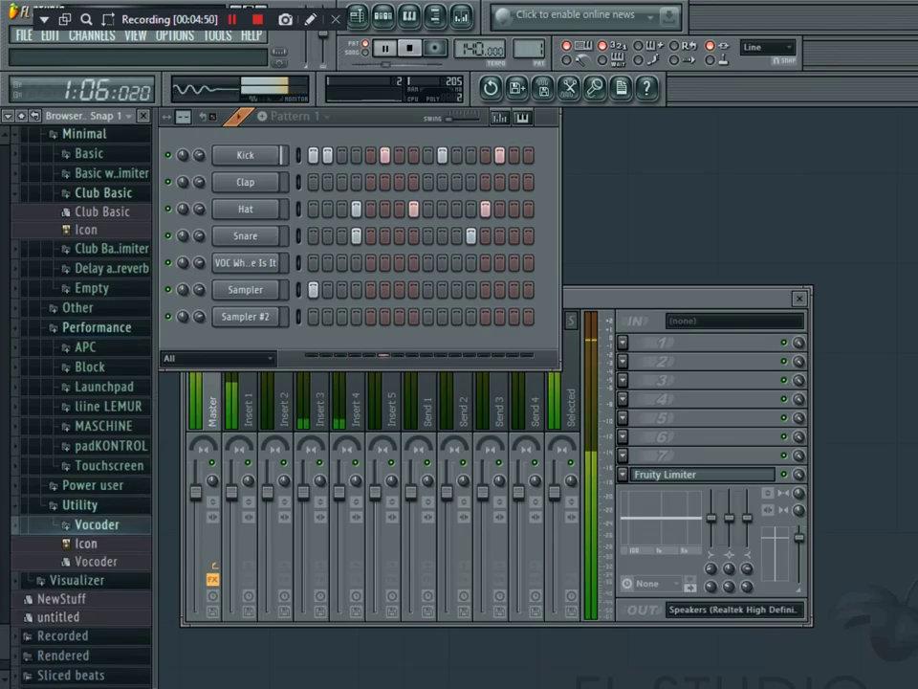
drag(95, 561, 245, 263)
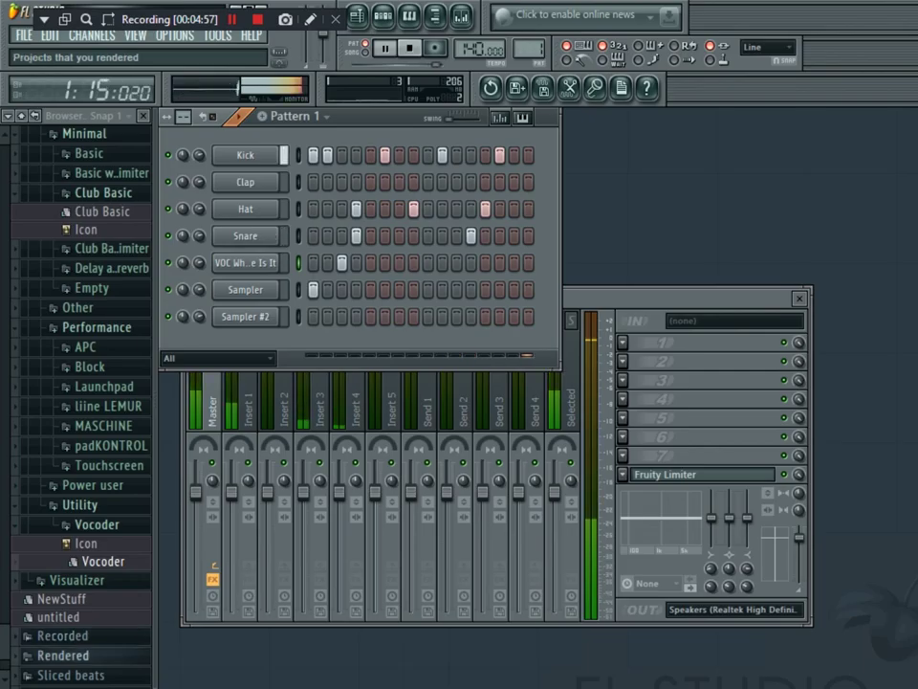
scroll(67, 656, down, 3)
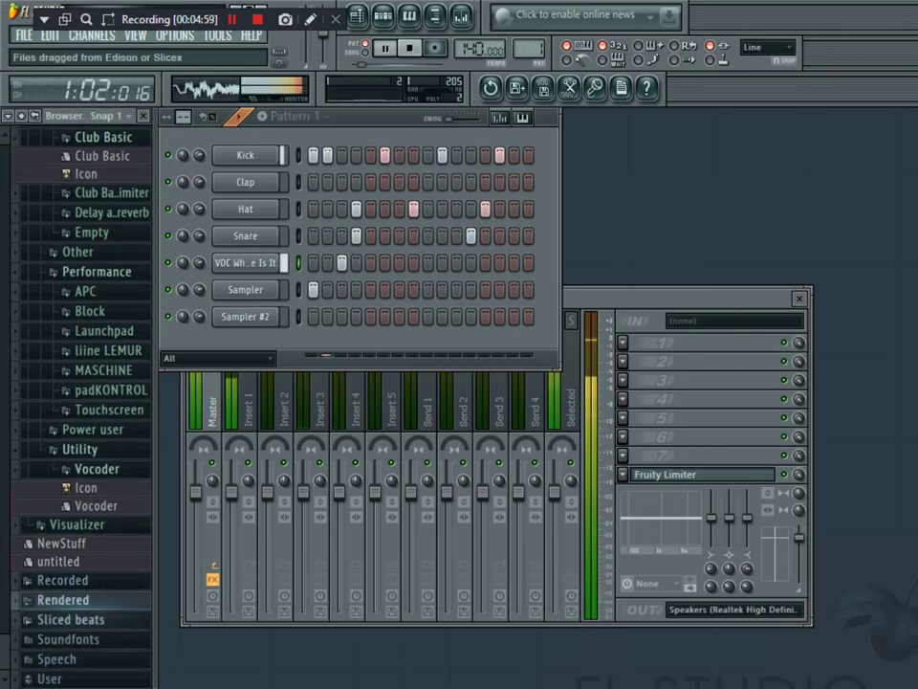
click(68, 637)
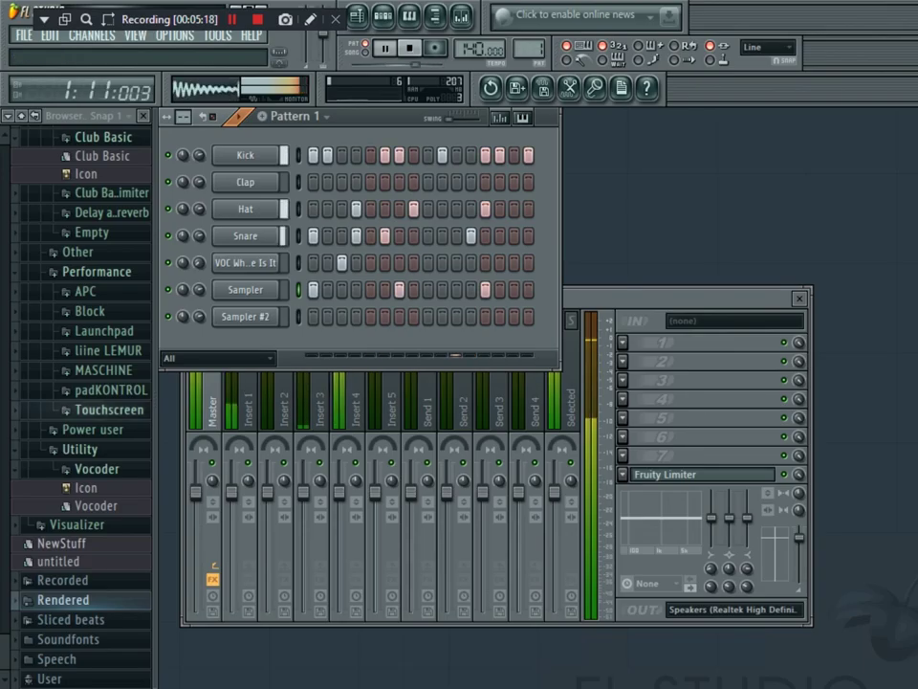
Step: Add the Block and MASCHINE projects from the Performance templates folder as new channels below Sampler #2
click(90, 311)
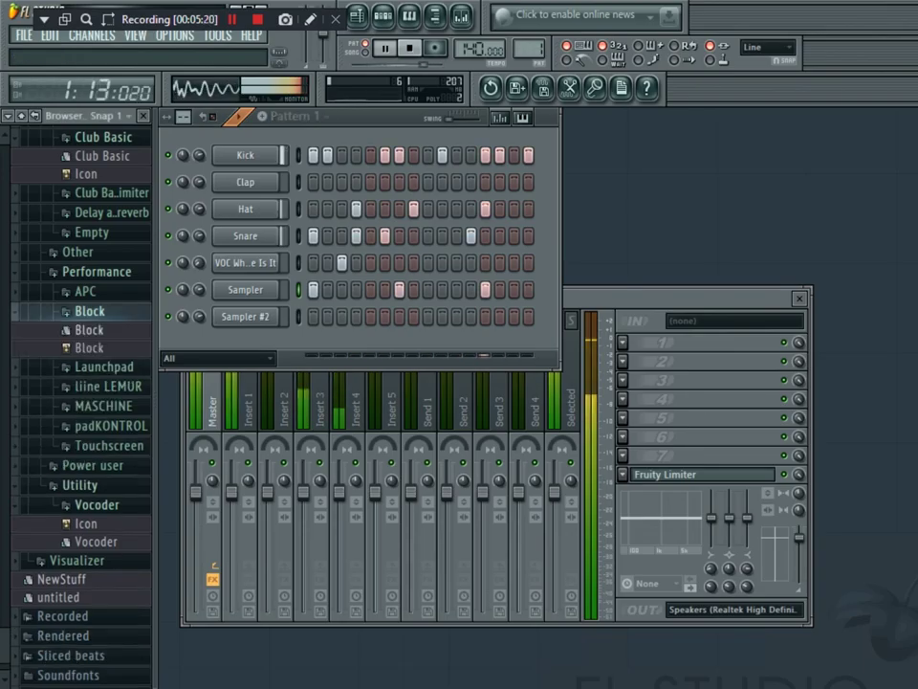
drag(90, 329, 234, 364)
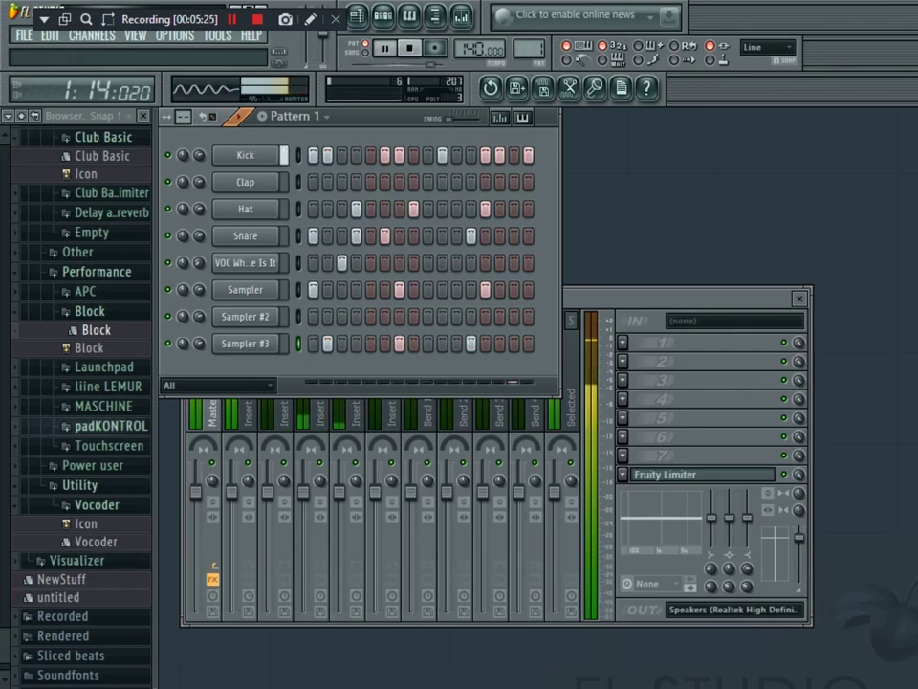
click(103, 407)
drag(102, 443, 228, 402)
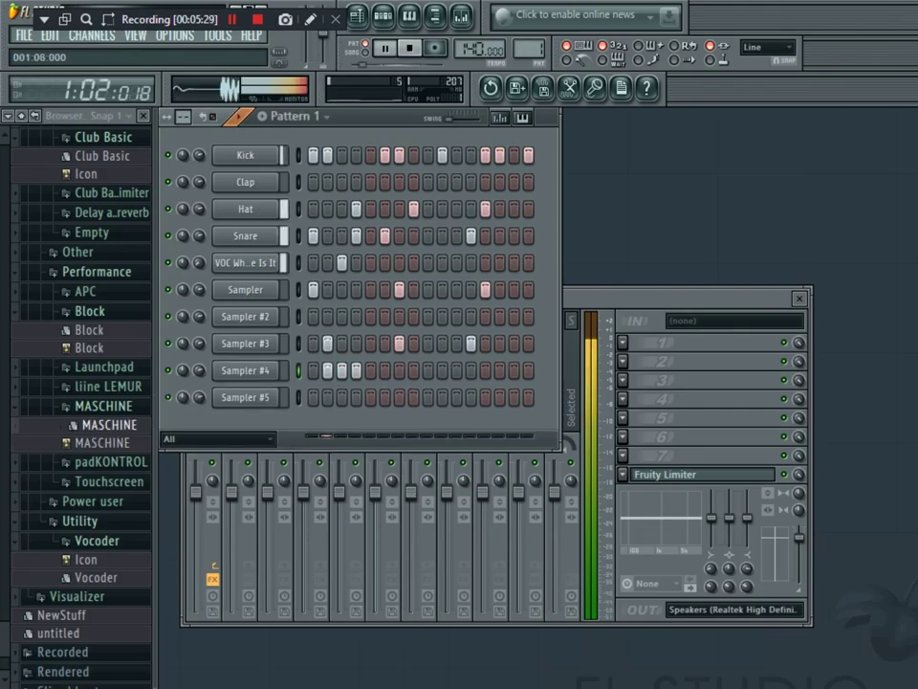